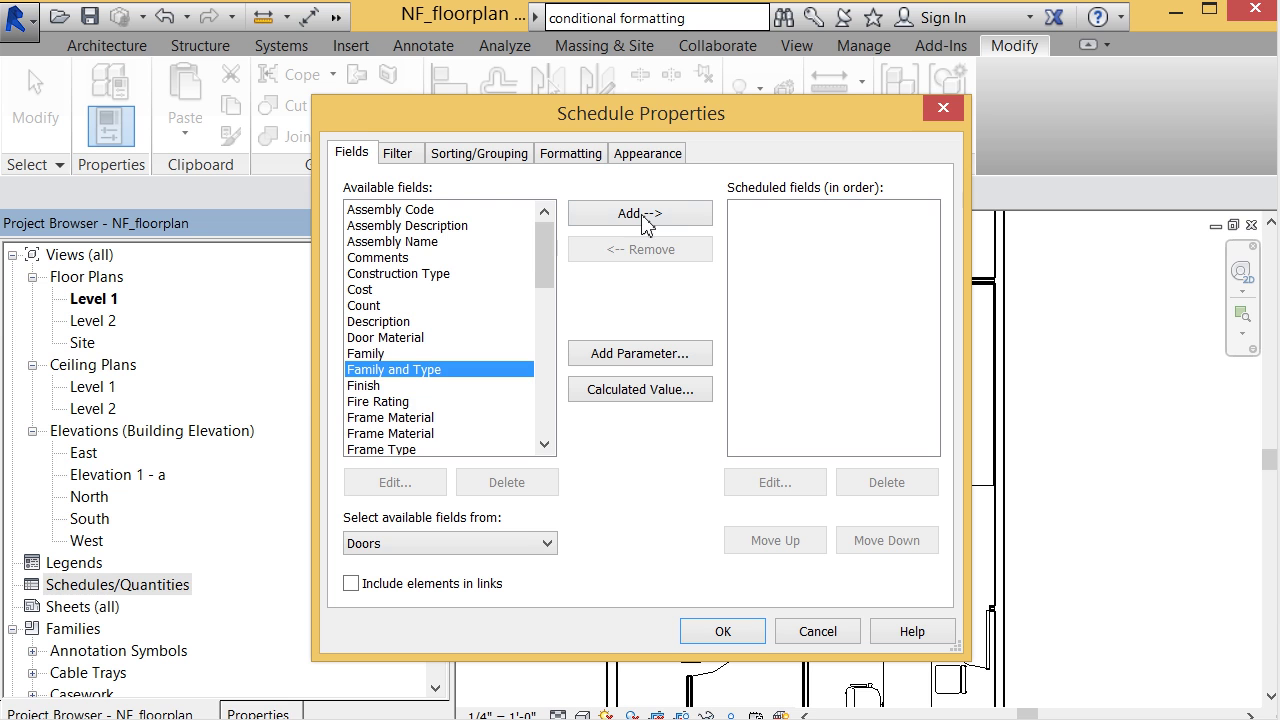
# Add the Mark field to the door schedule's scheduled fields.
pyautogui.click(440, 434)
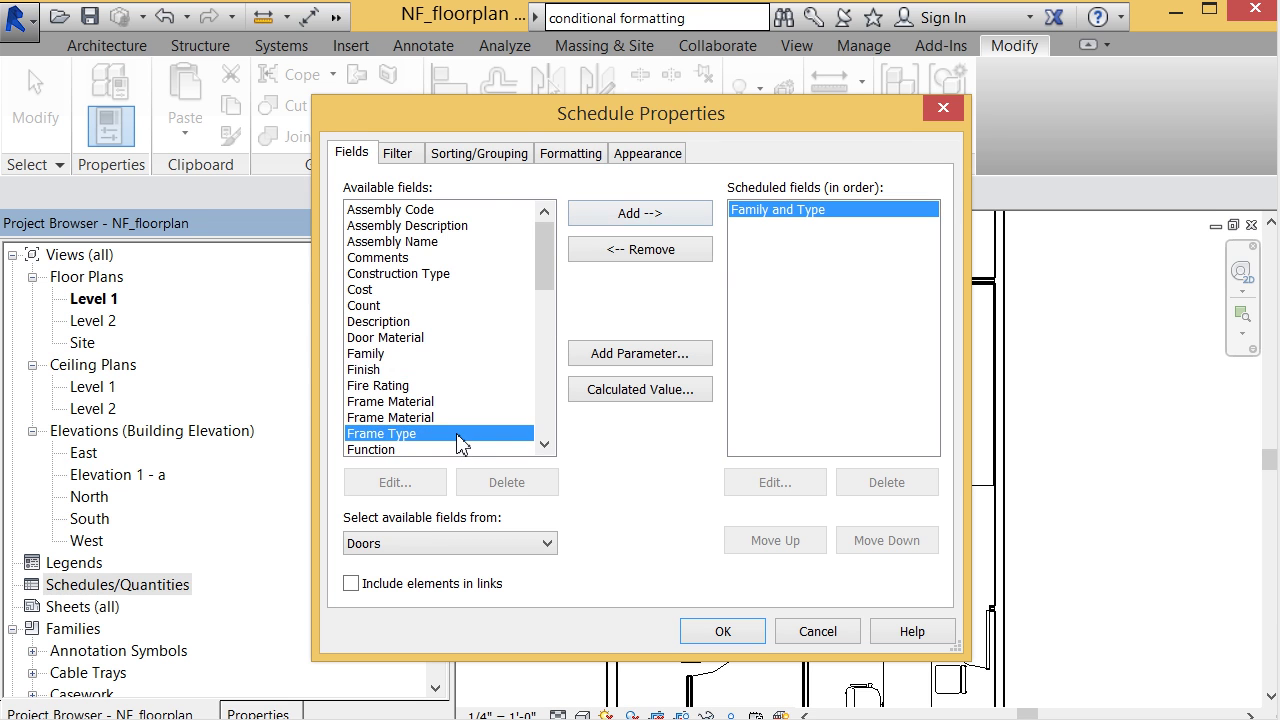
pyautogui.press('Down')
pyautogui.press('Down')
pyautogui.press('Down')
pyautogui.press('Down')
pyautogui.press('Down')
pyautogui.press('Down')
pyautogui.press('Down')
pyautogui.press('Down')
pyautogui.press('Down')
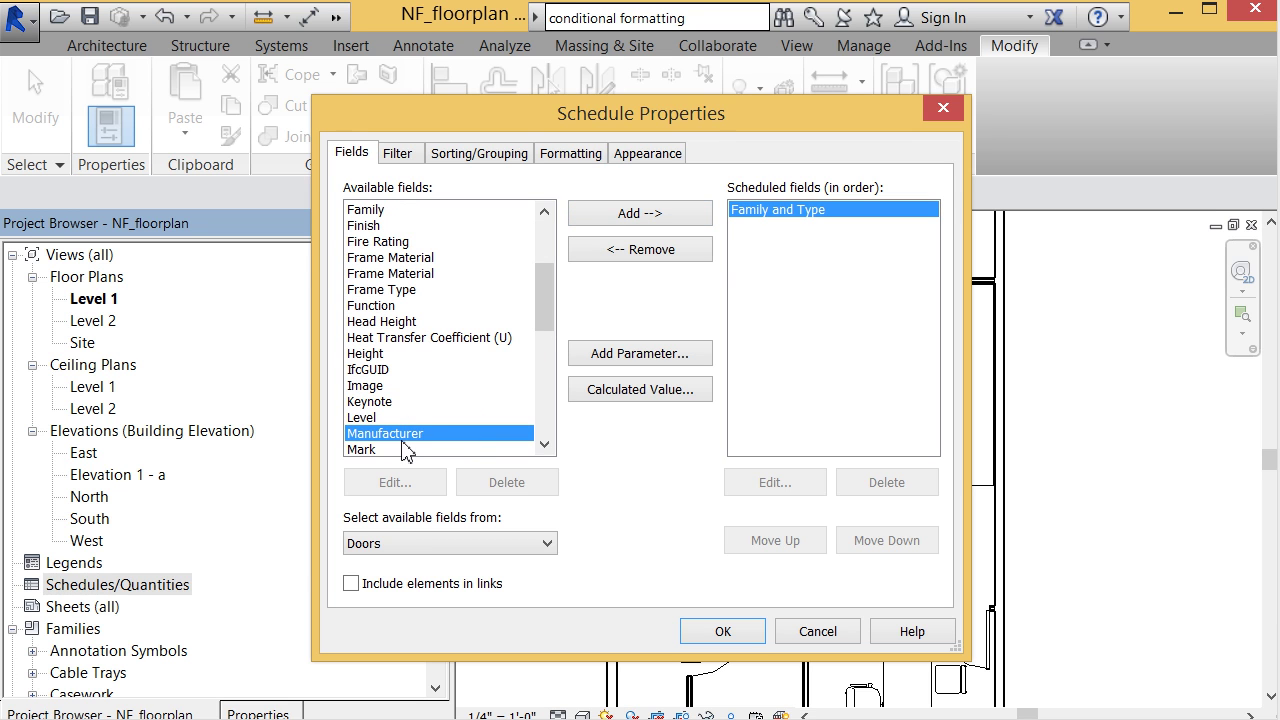
pyautogui.press('Down')
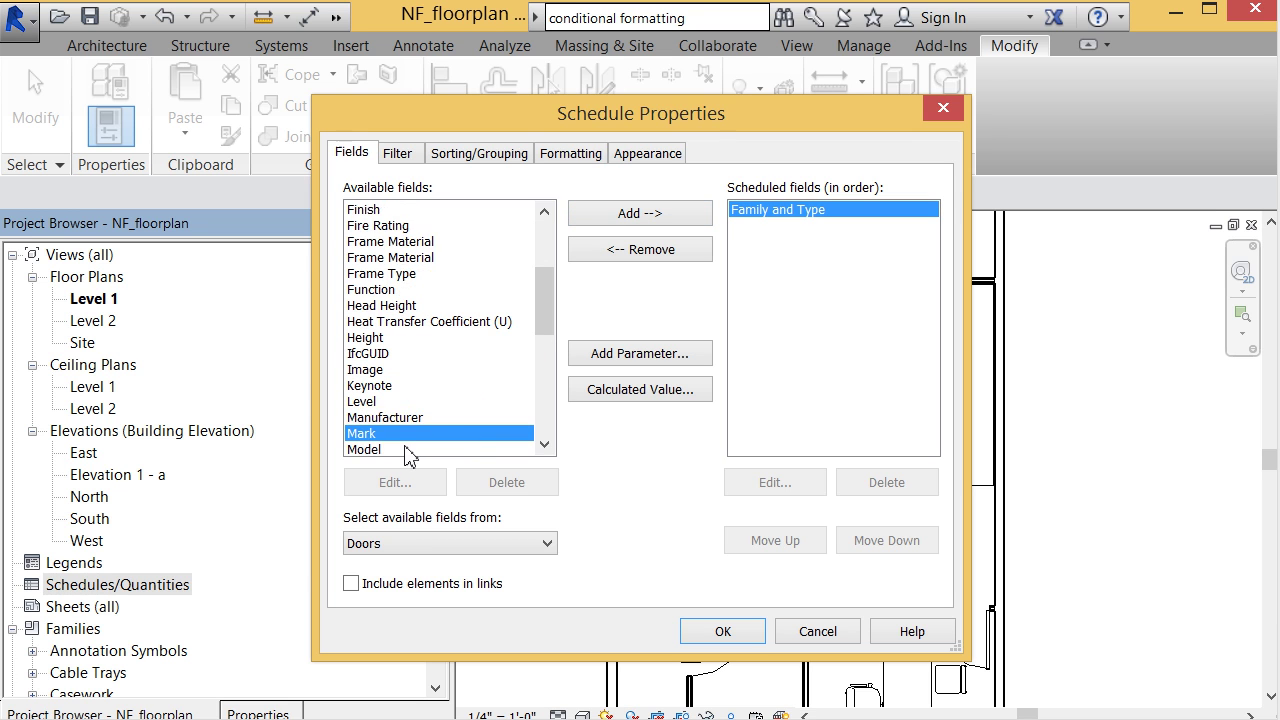
pyautogui.click(662, 216)
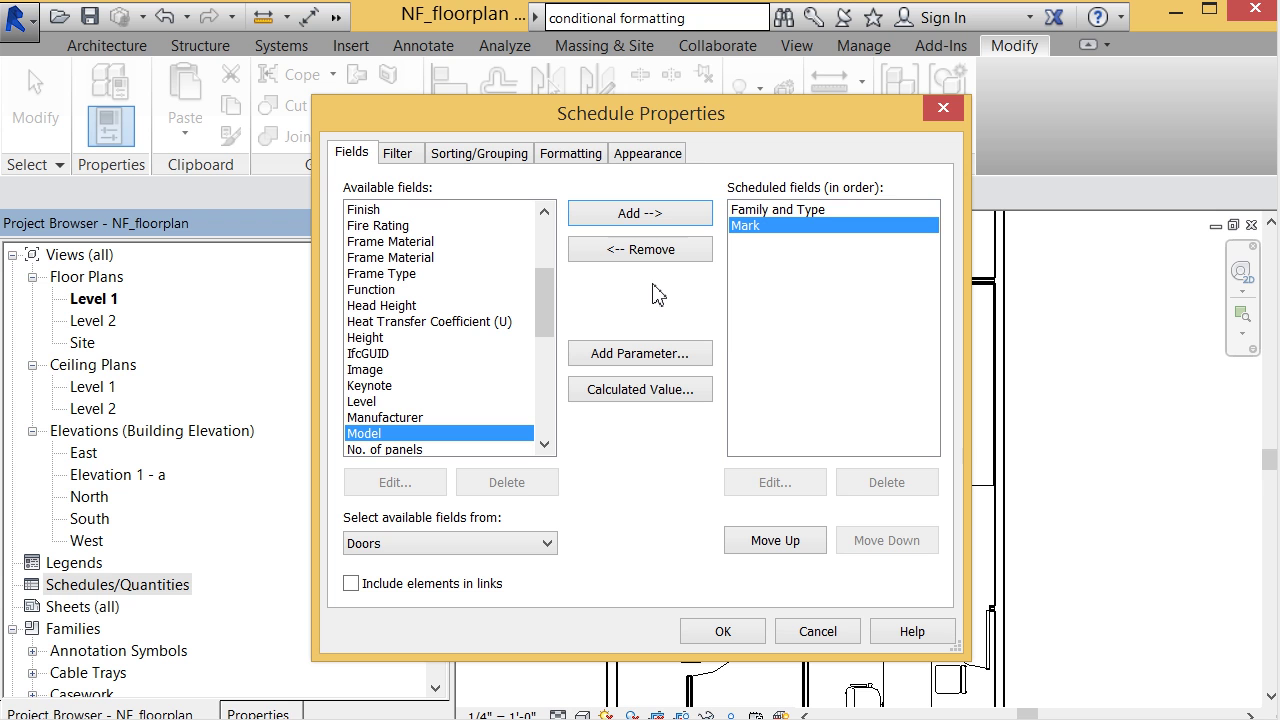
# Add the shared parameter Panel Type from the Materials and Finishes group to the schedule, grouping it under Materials and Finishes.
pyautogui.click(660, 356)
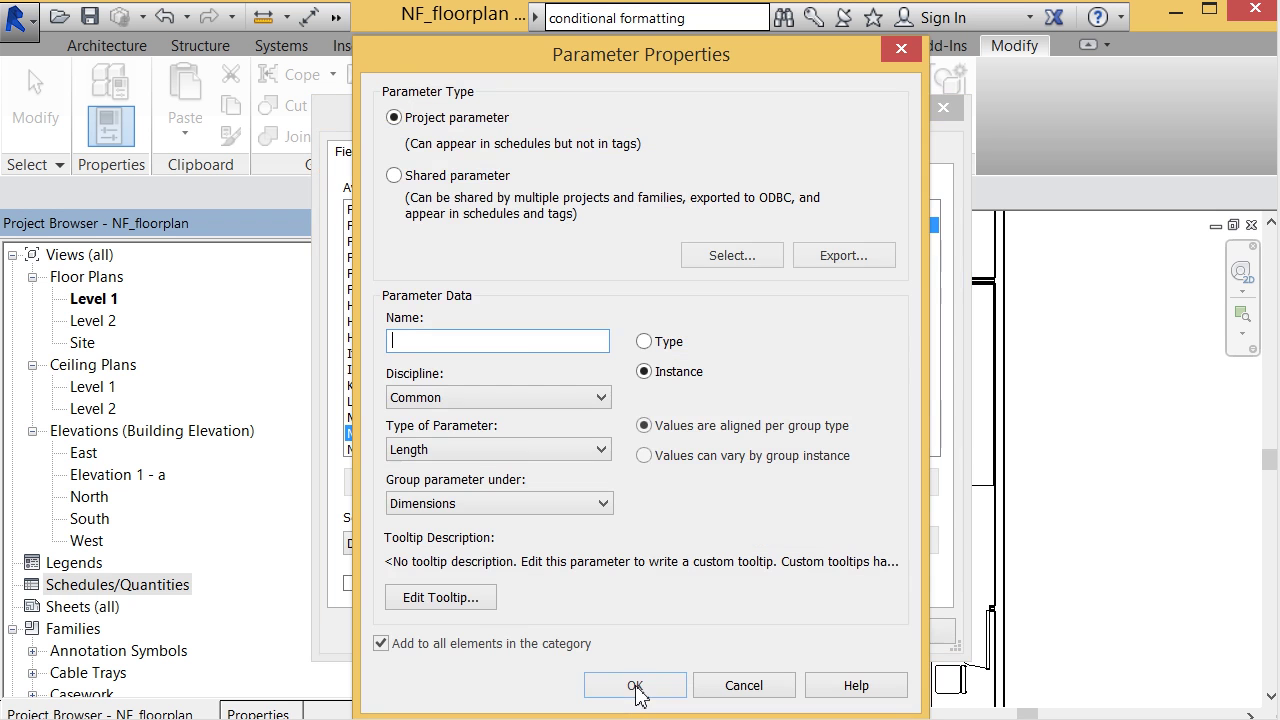
pyautogui.click(398, 176)
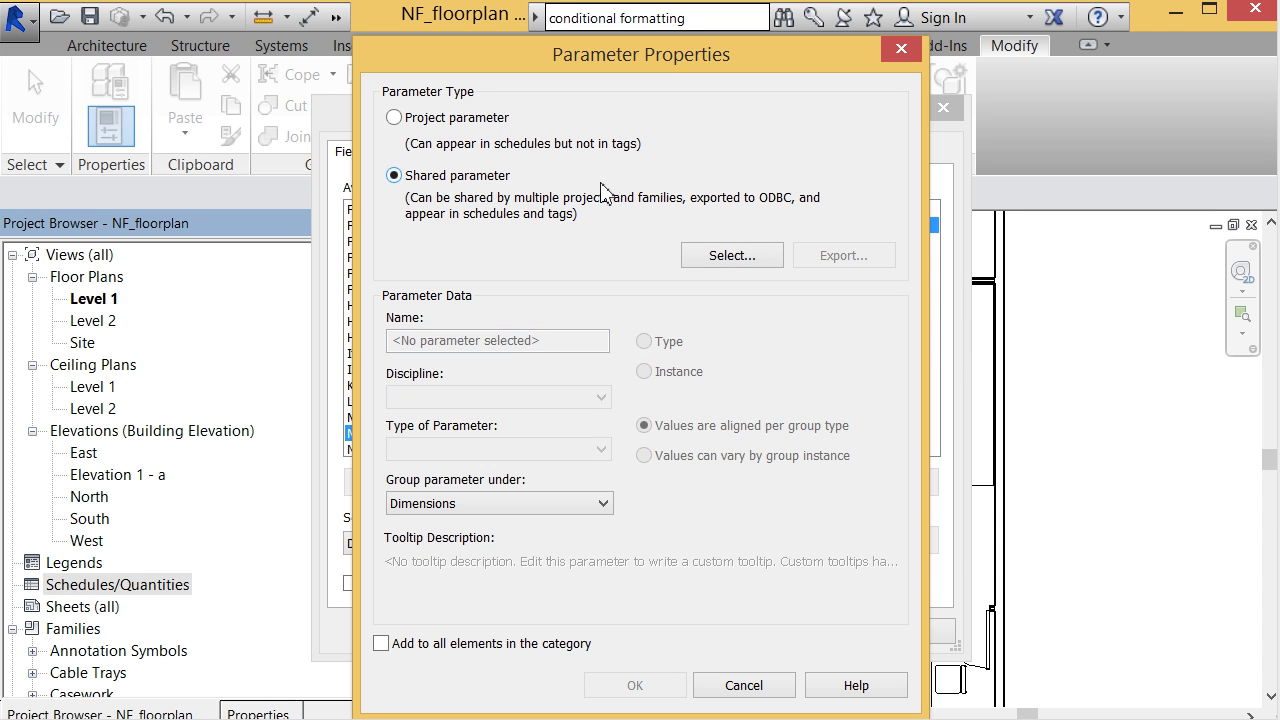
pyautogui.click(733, 257)
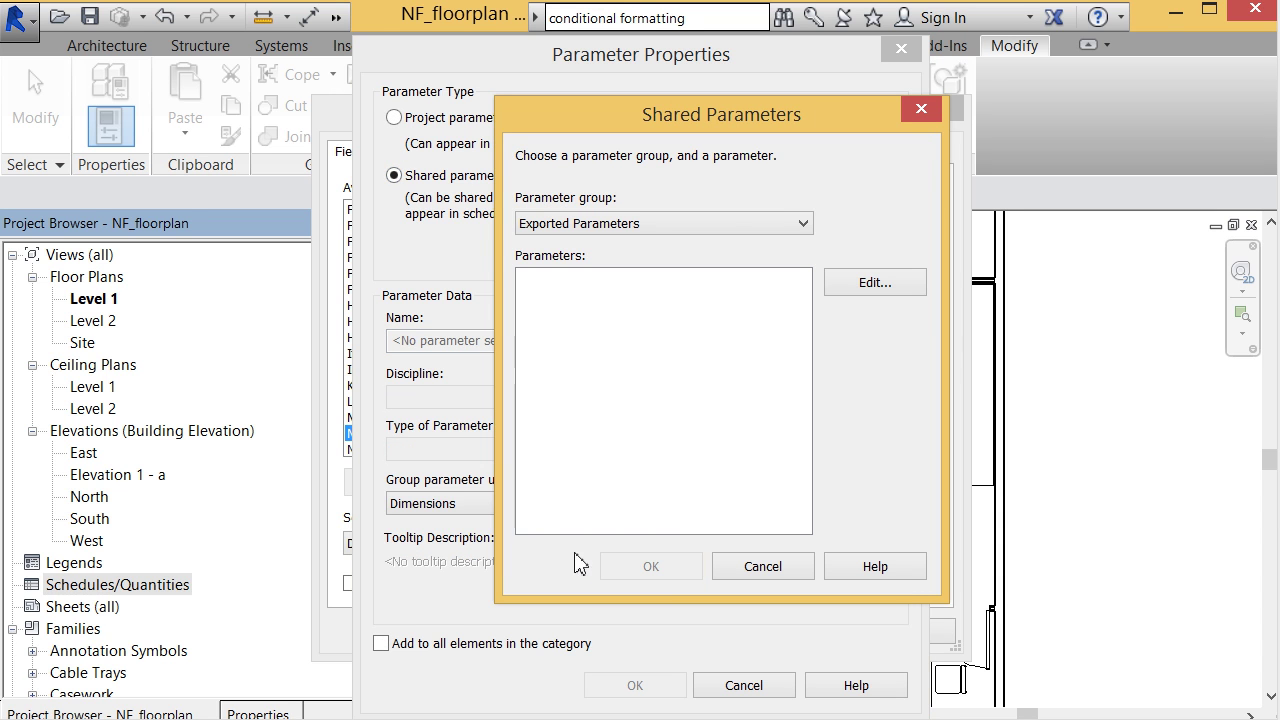
pyautogui.click(733, 224)
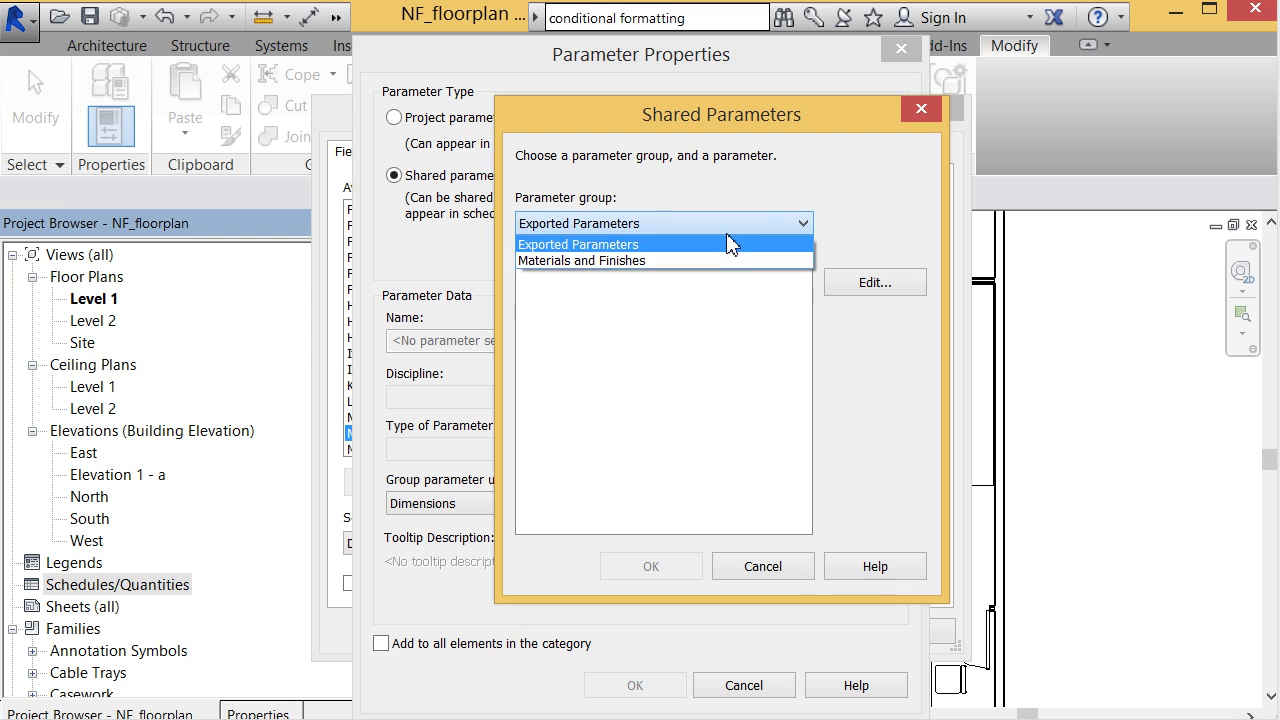
pyautogui.click(727, 258)
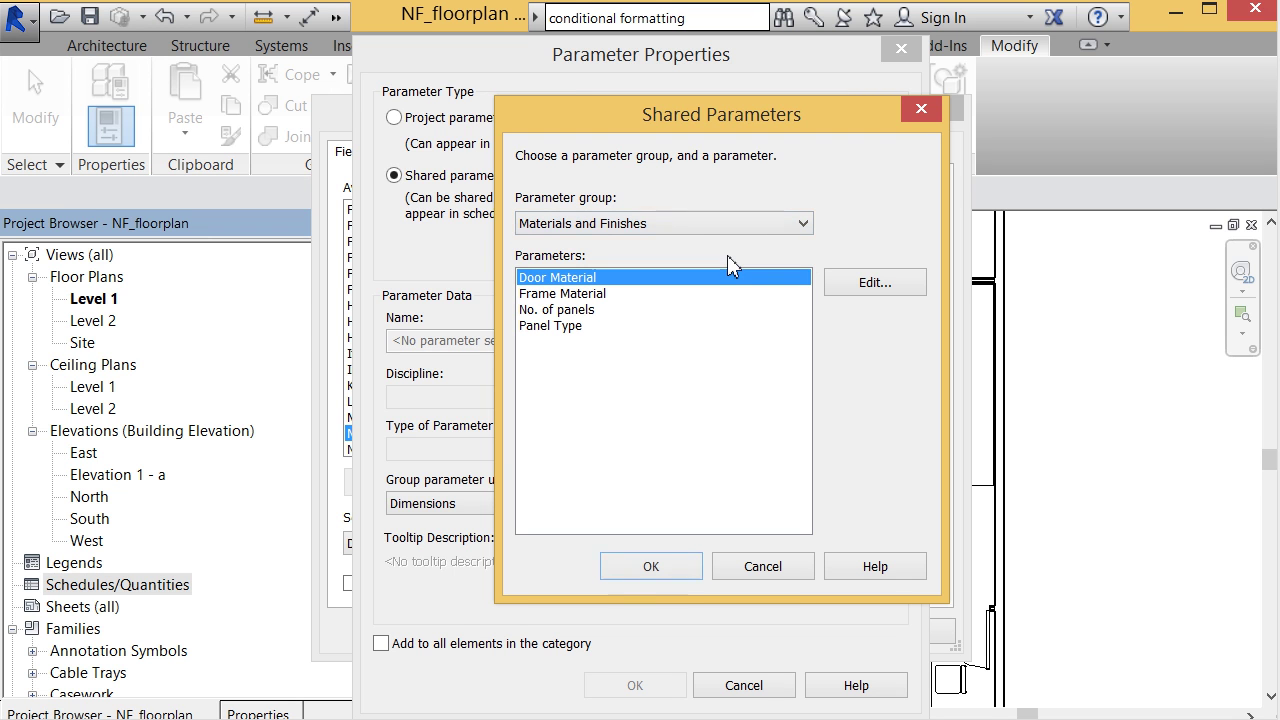
pyautogui.click(533, 326)
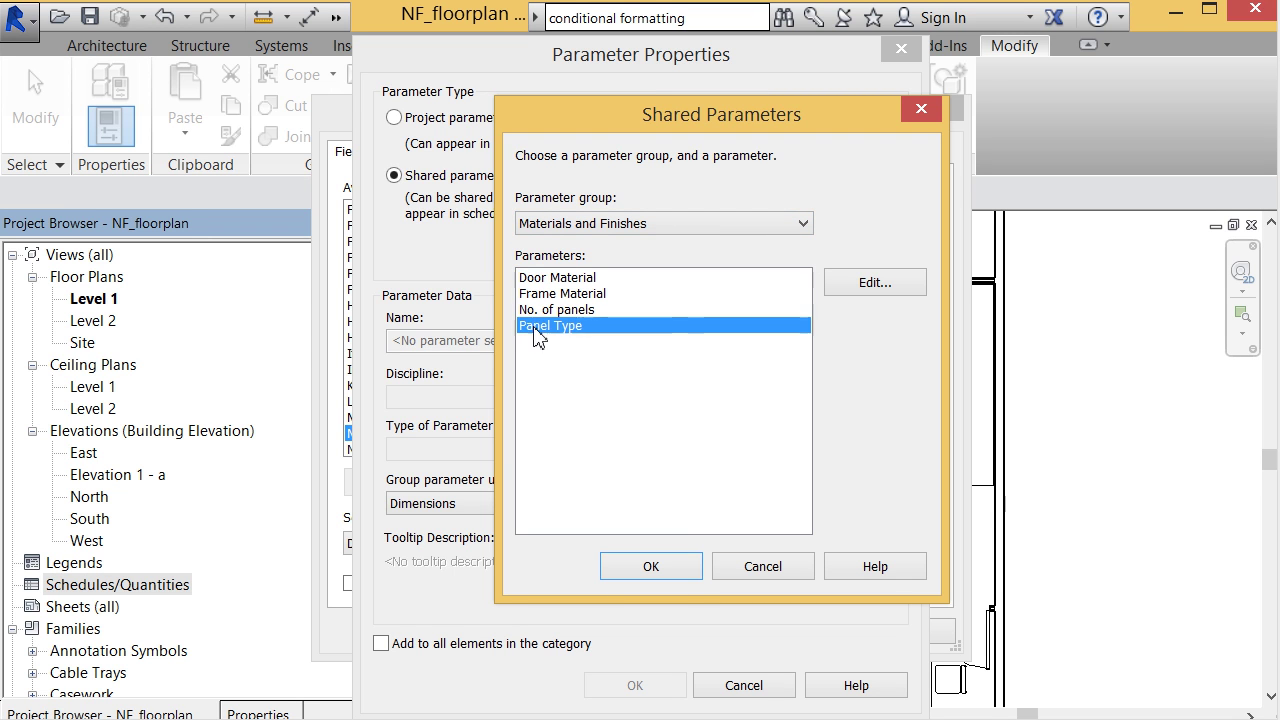
pyautogui.click(687, 575)
pyautogui.click(600, 505)
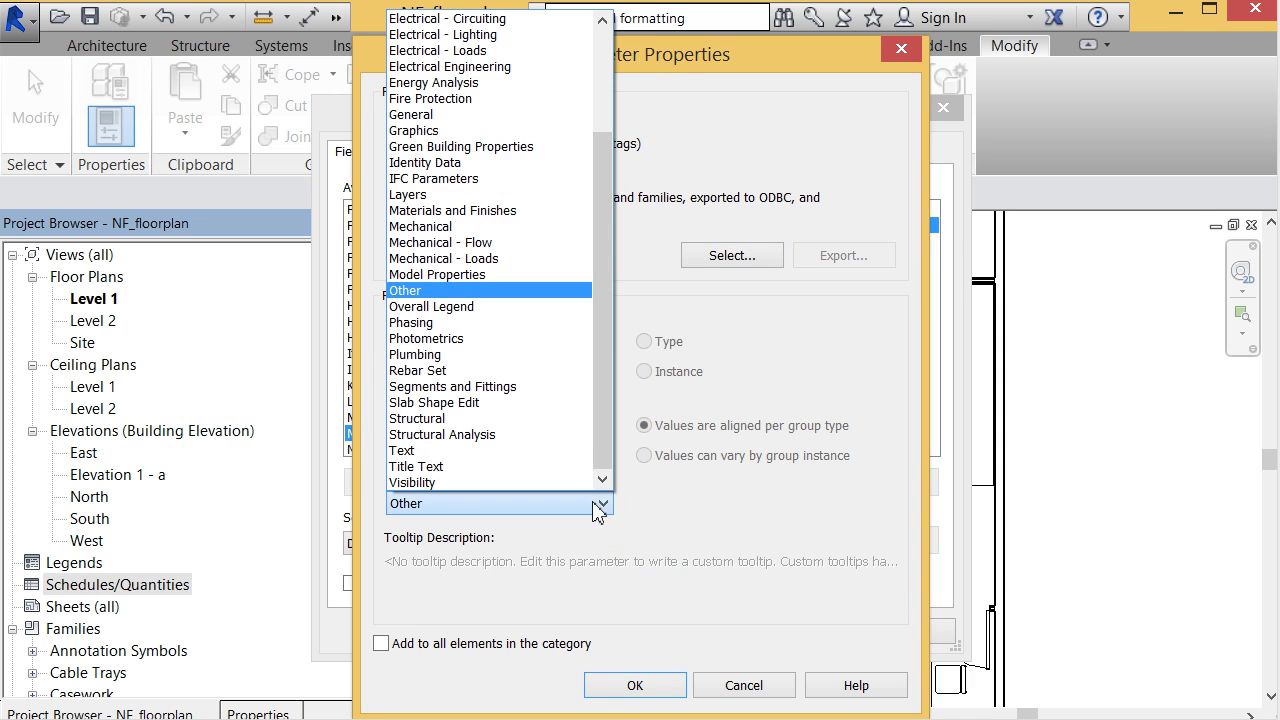
pyautogui.click(466, 211)
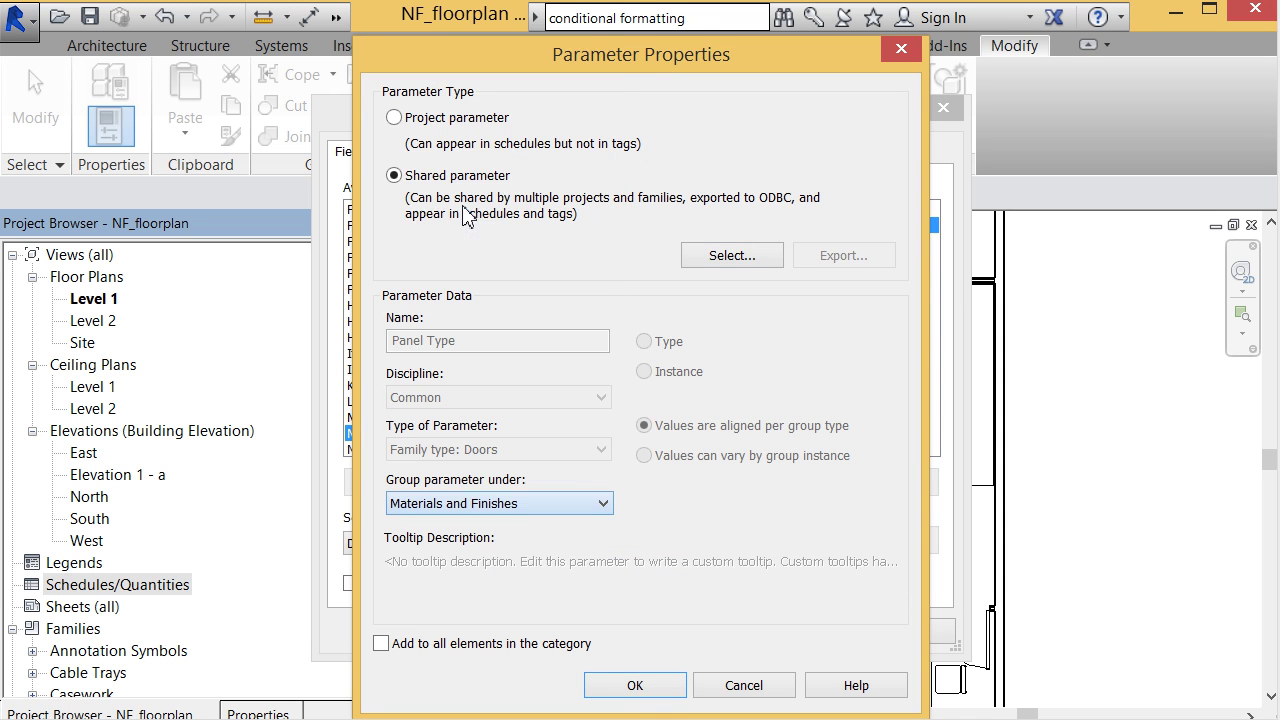
pyautogui.click(633, 686)
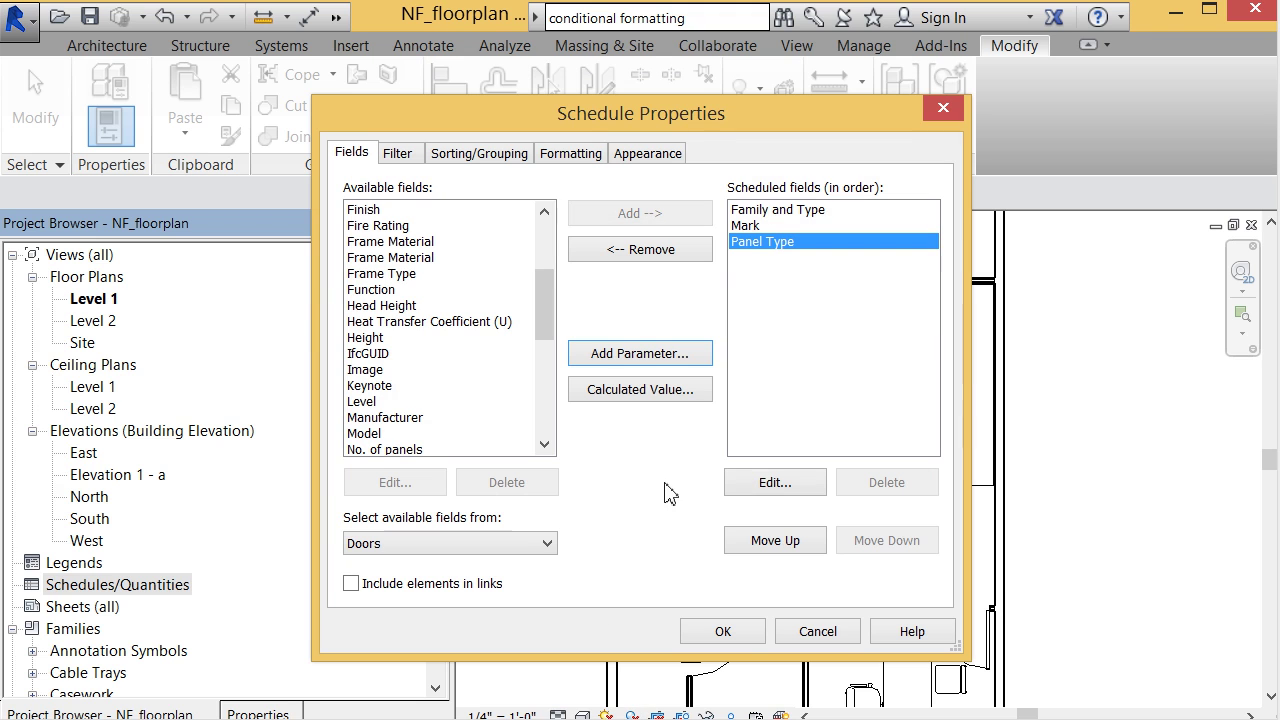
# Move the Mark field to the top of the field order, set its heading to "Door No.", and create the schedule.
pyautogui.click(760, 228)
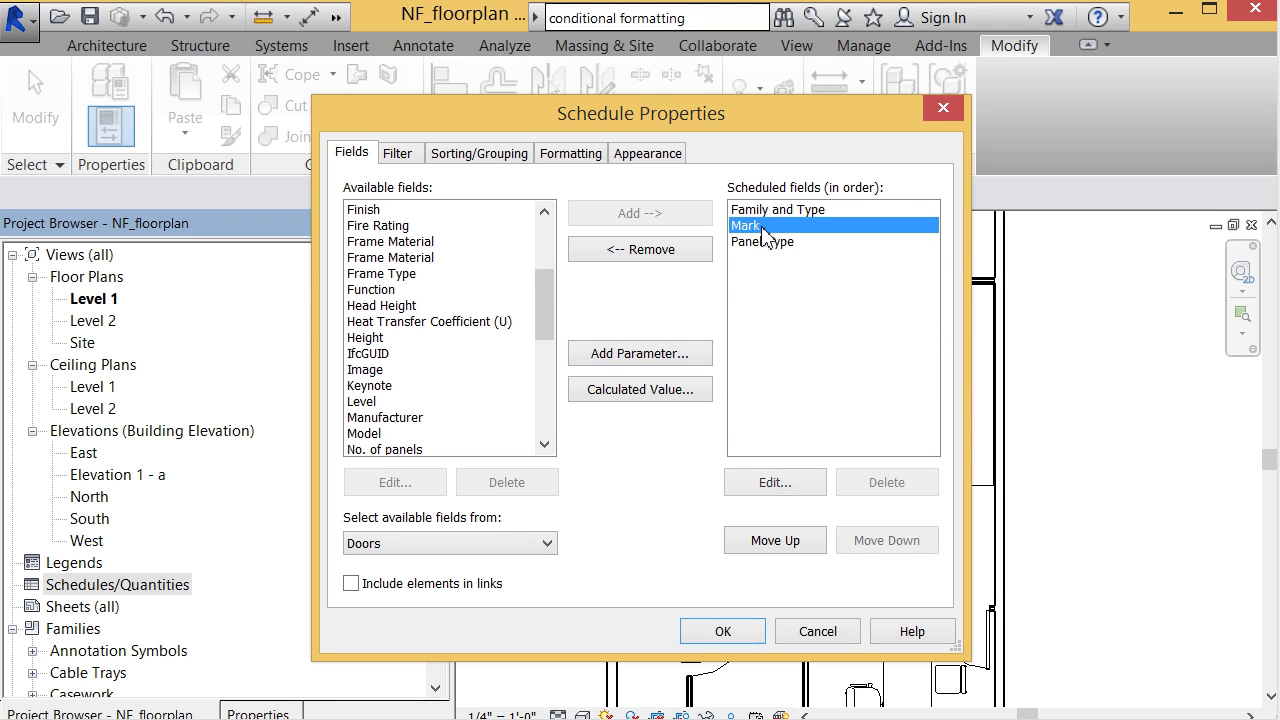
pyautogui.click(786, 537)
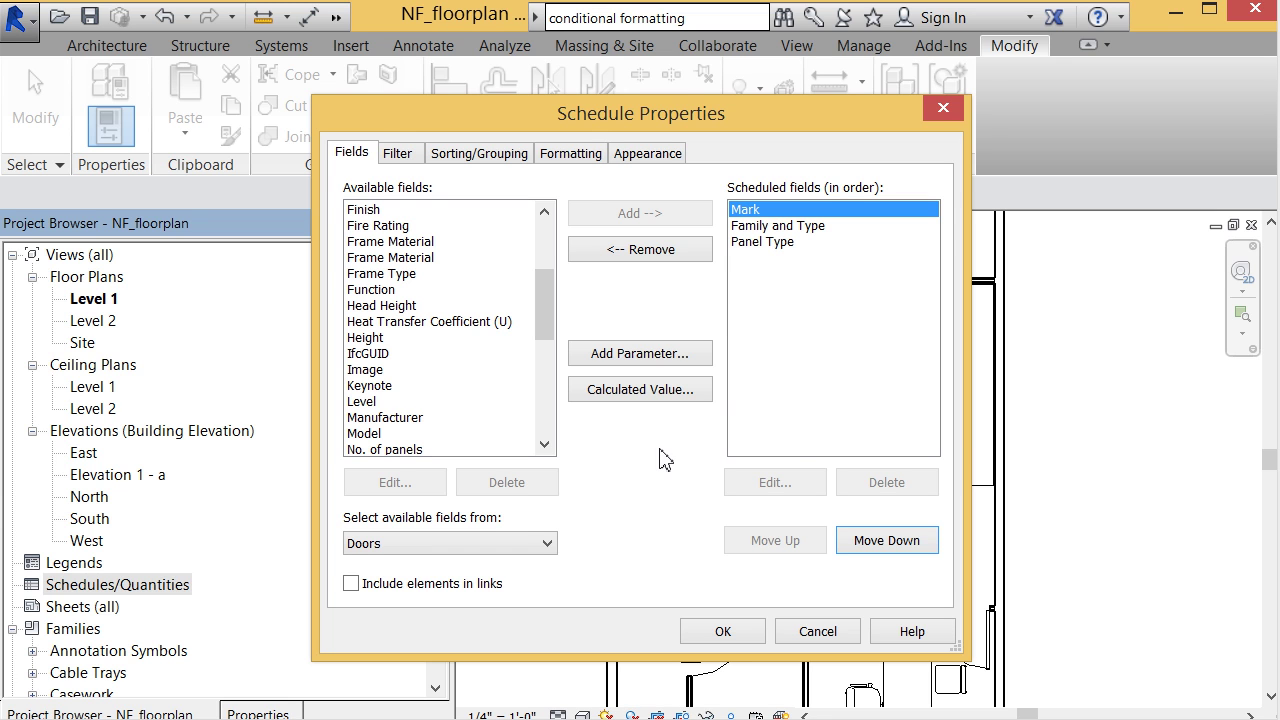
pyautogui.click(581, 156)
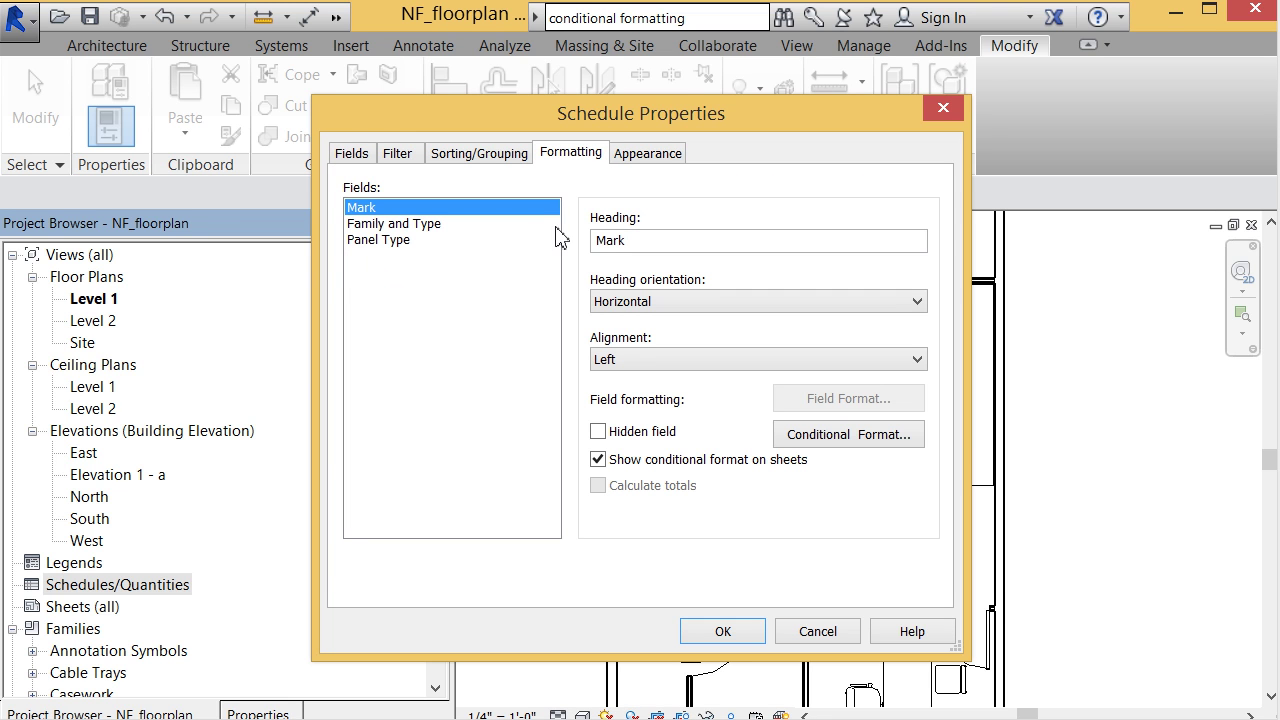
pyautogui.doubleClick(640, 250)
pyautogui.write('Door No.')
pyautogui.click(751, 641)
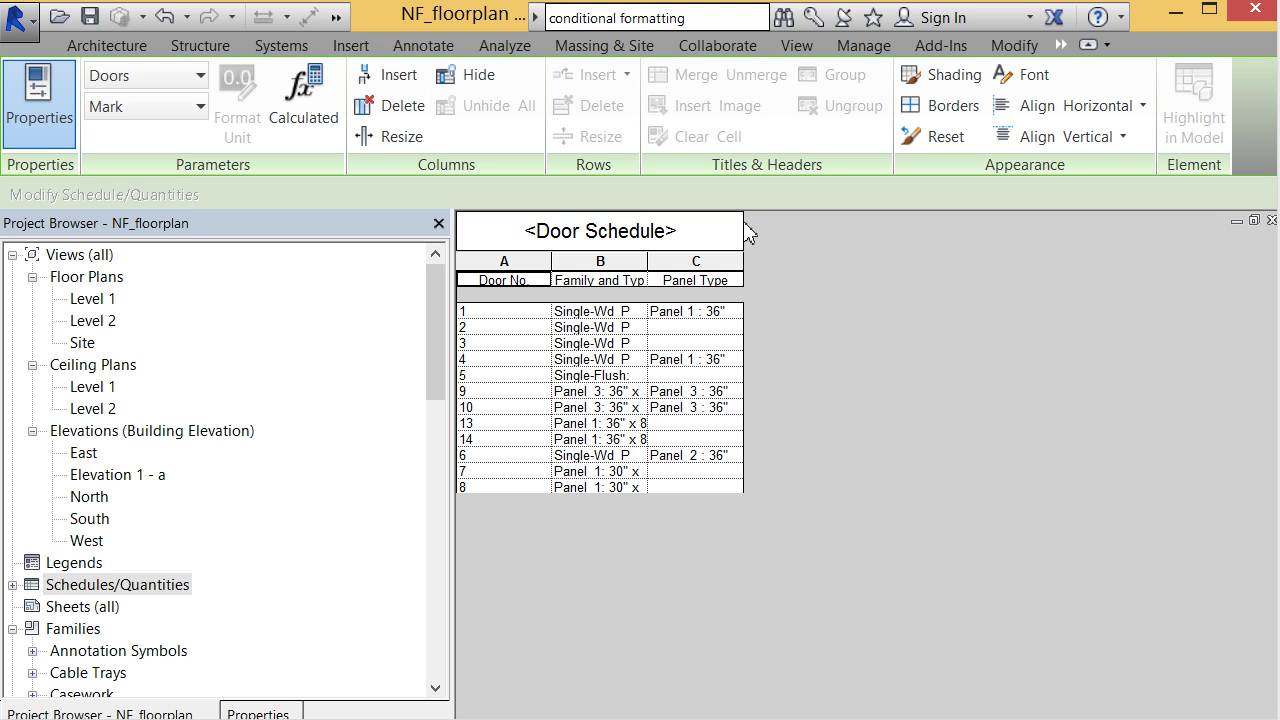
# Adjust the schedule's column widths, widening Panel Type and Family and Type and narrowing Door No.
pyautogui.moveTo(743, 261); pyautogui.dragTo(806, 262)
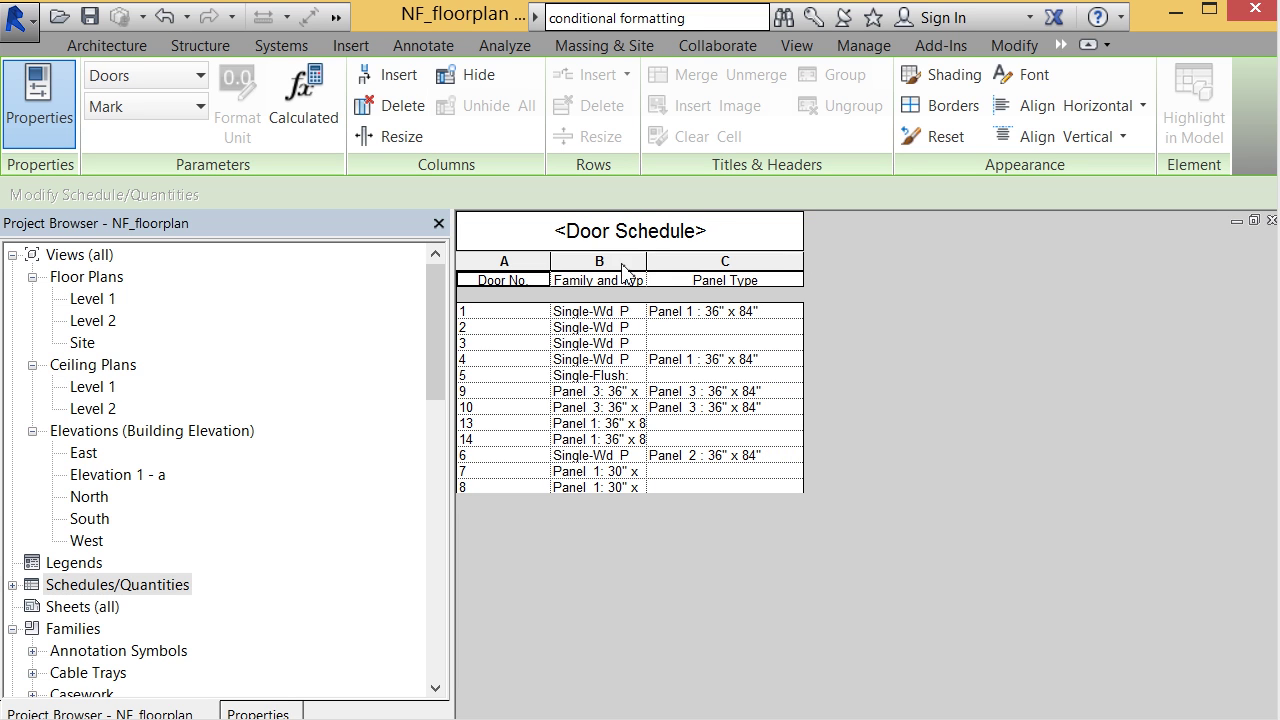
pyautogui.moveTo(550, 261); pyautogui.dragTo(528, 262)
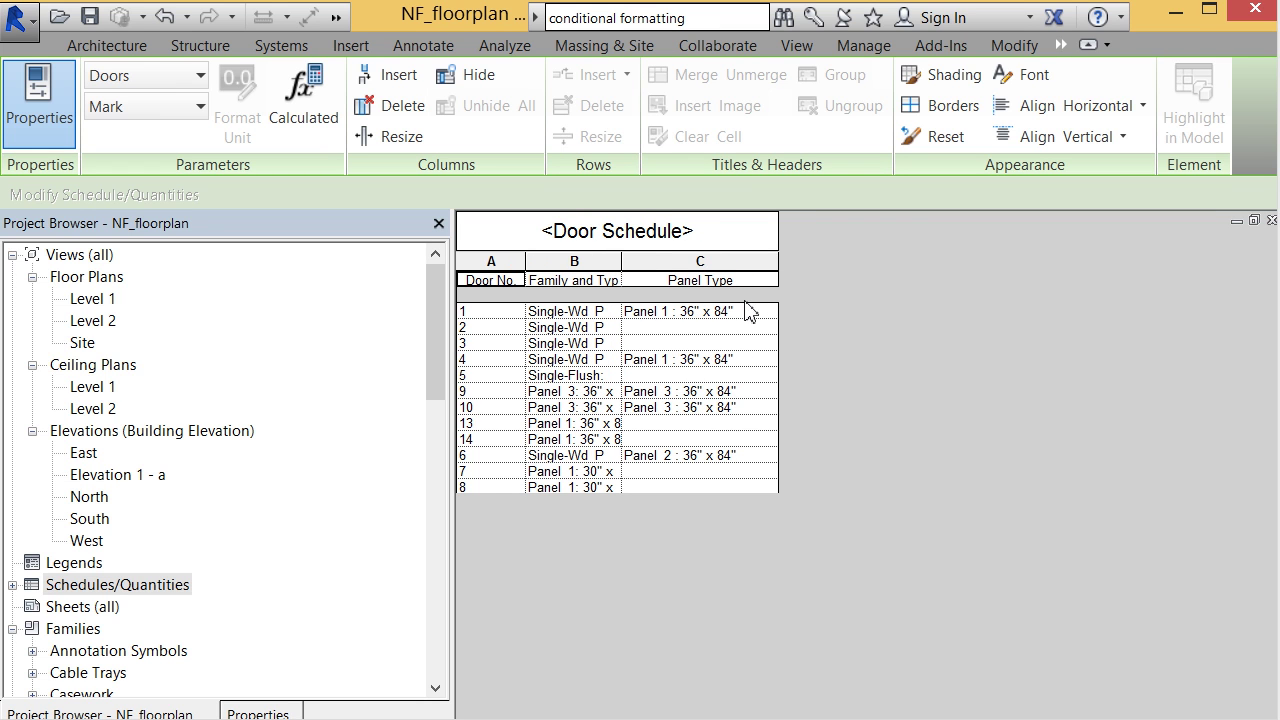
pyautogui.moveTo(623, 261); pyautogui.dragTo(670, 262)
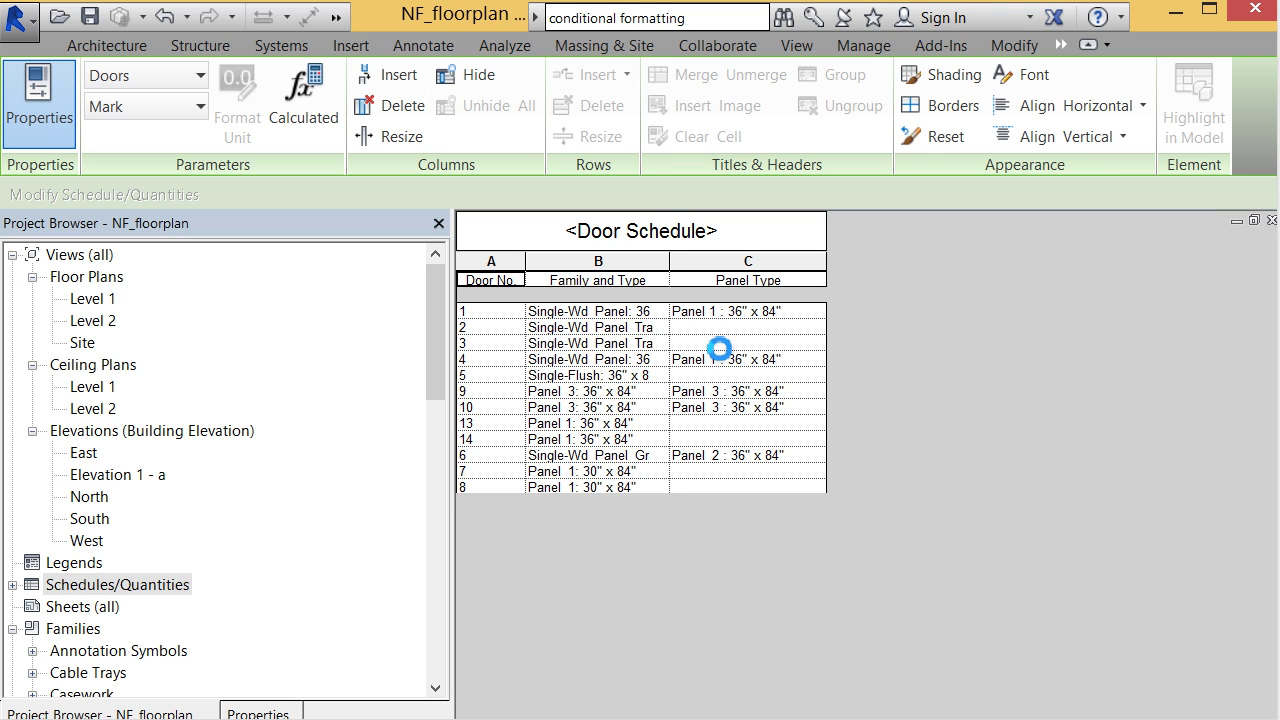
# Highlight door no. 2 from the schedule in the Level 1 floor plan and open its family for editing.
pyautogui.click(633, 327)
pyautogui.click(633, 327)
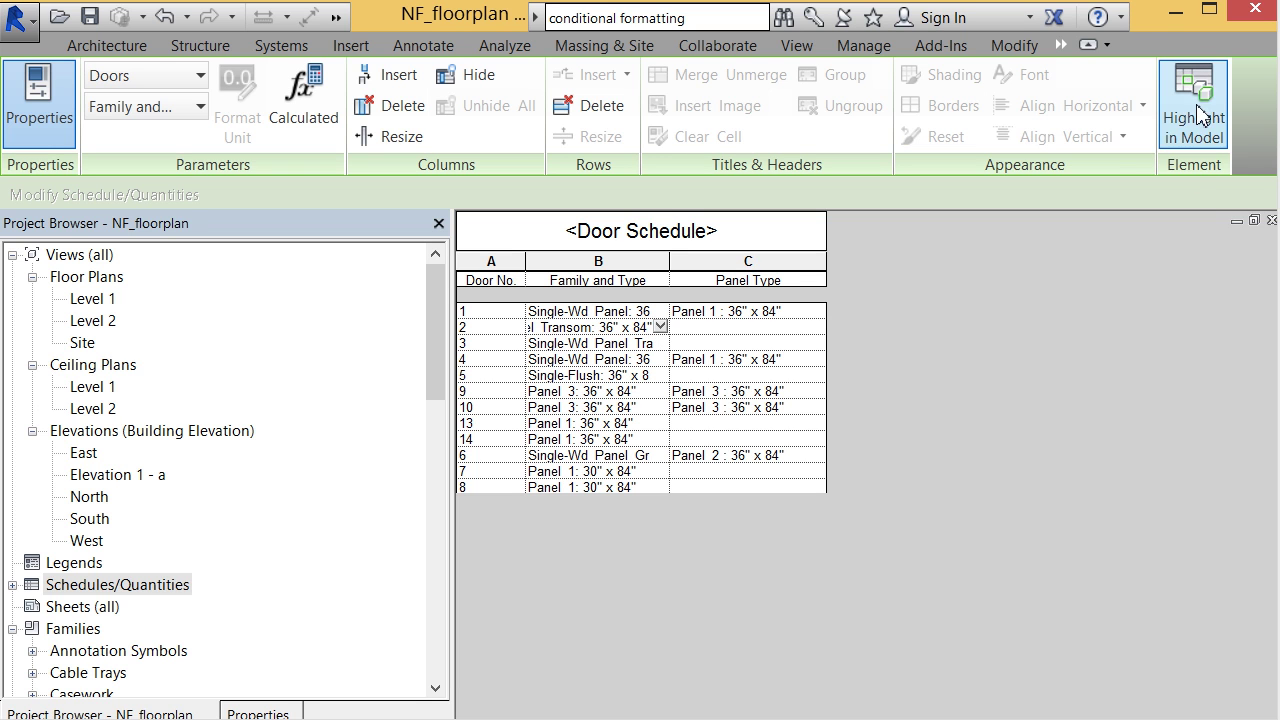
pyautogui.click(1200, 117)
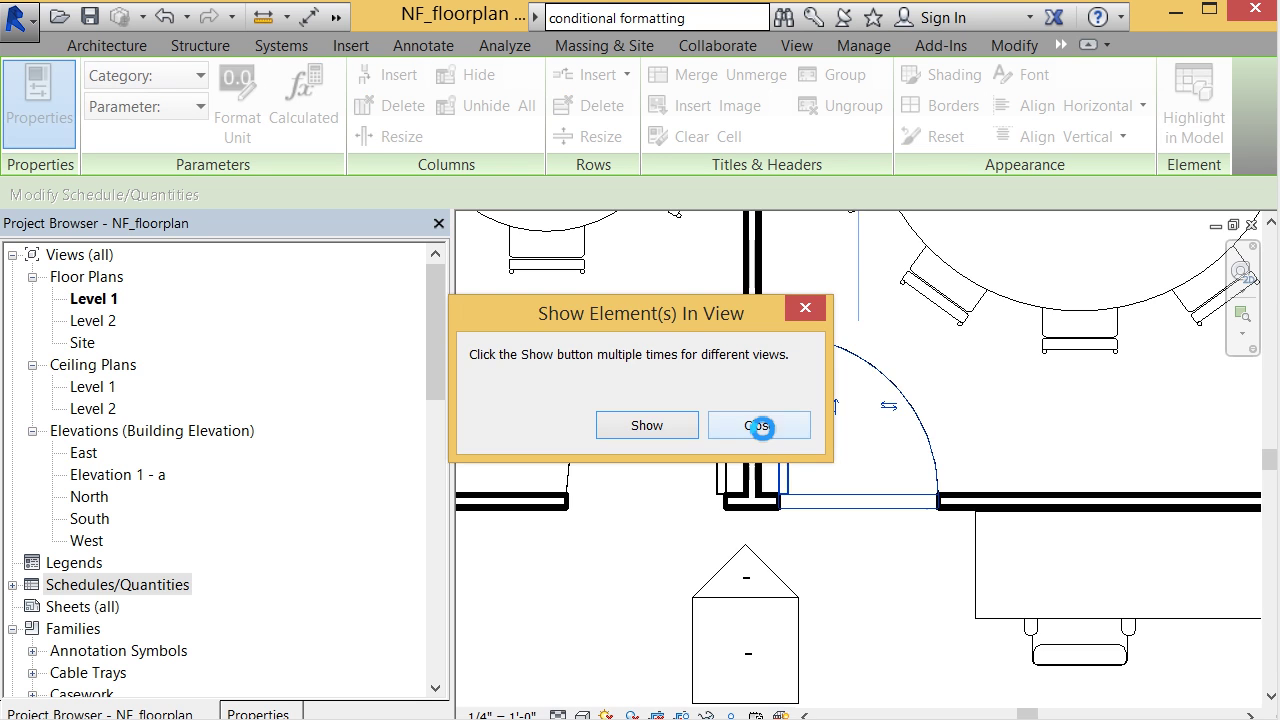
pyautogui.click(734, 433)
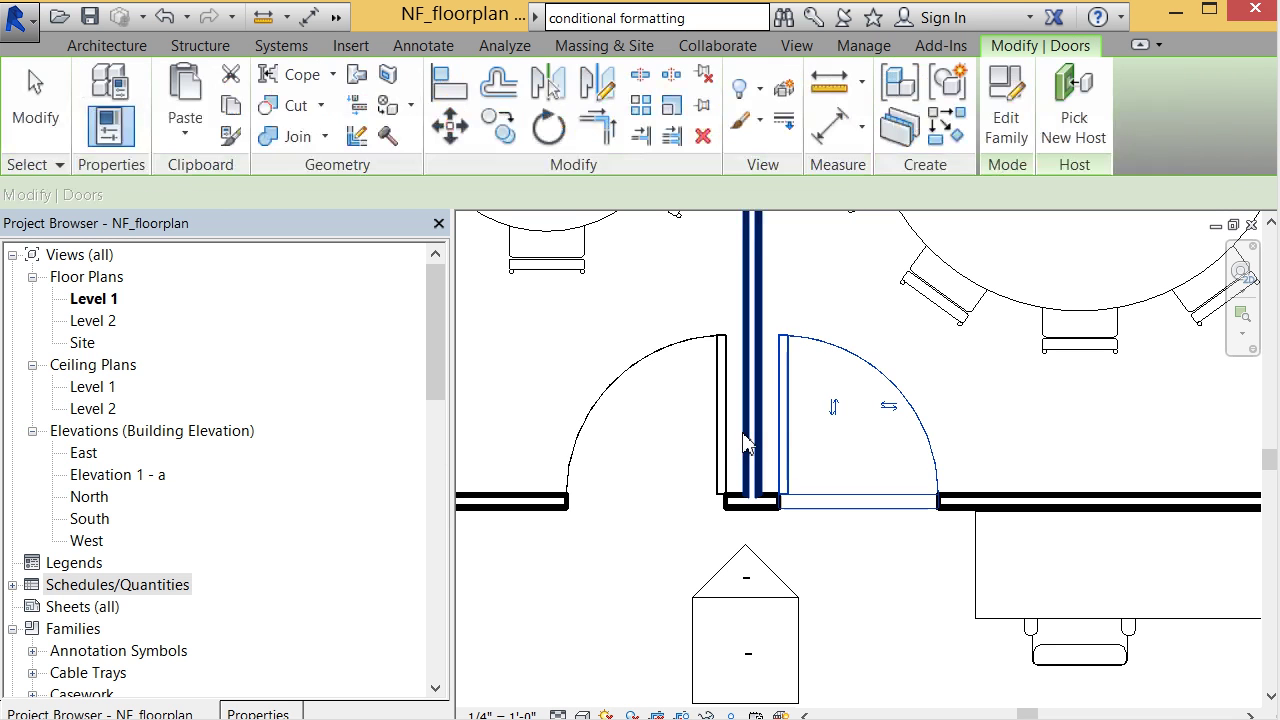
pyautogui.click(1010, 128)
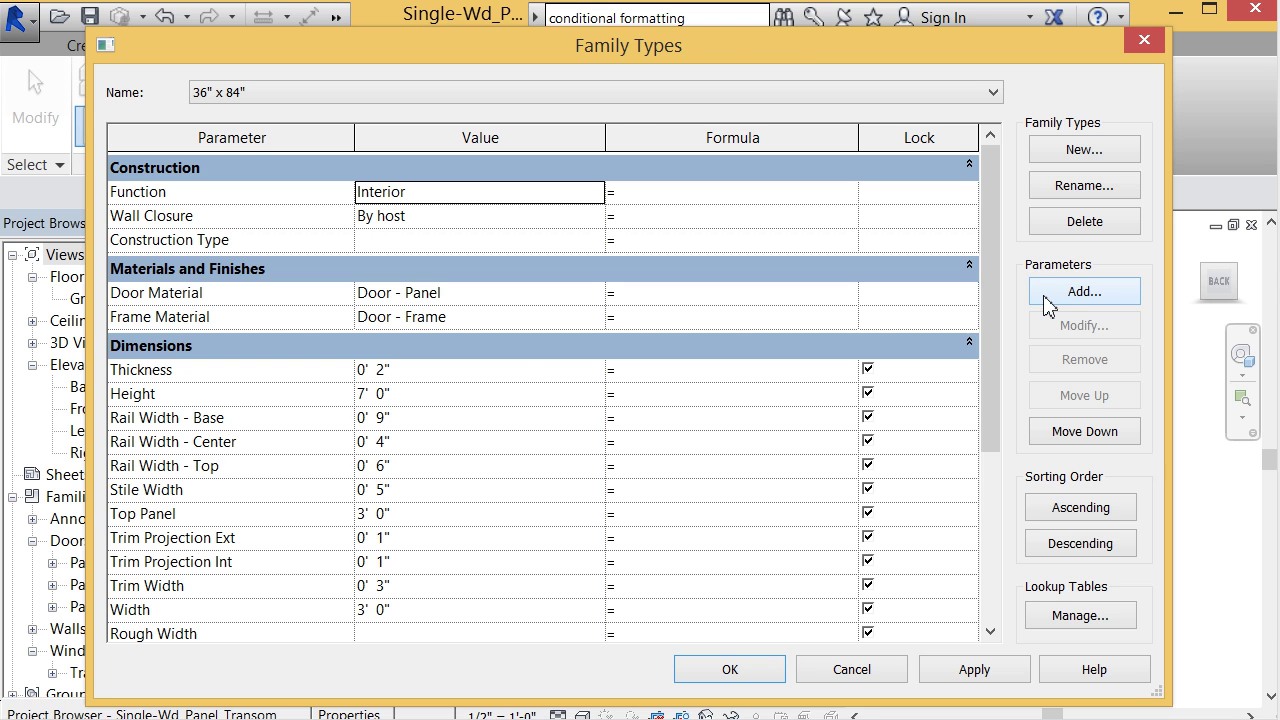
# Add the shared parameter Panel Type to the door family as an instance parameter grouped under Materials and Finishes.
pyautogui.click(1047, 298)
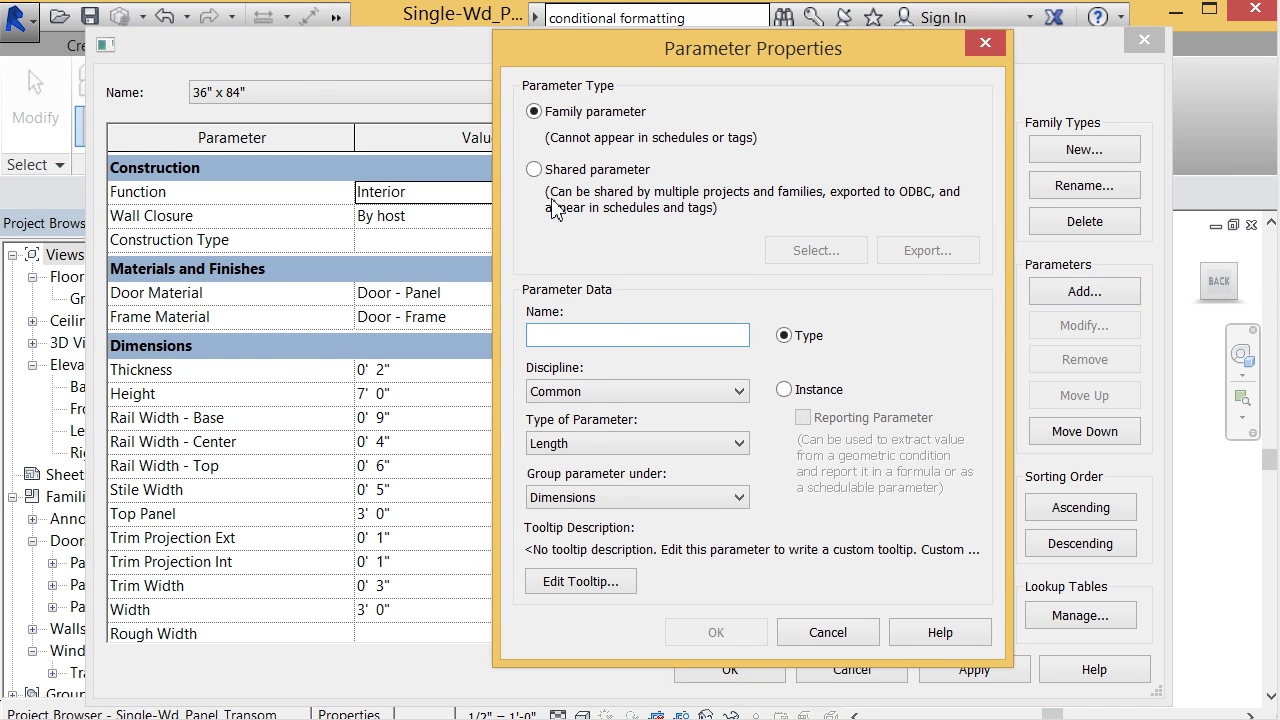
pyautogui.click(534, 169)
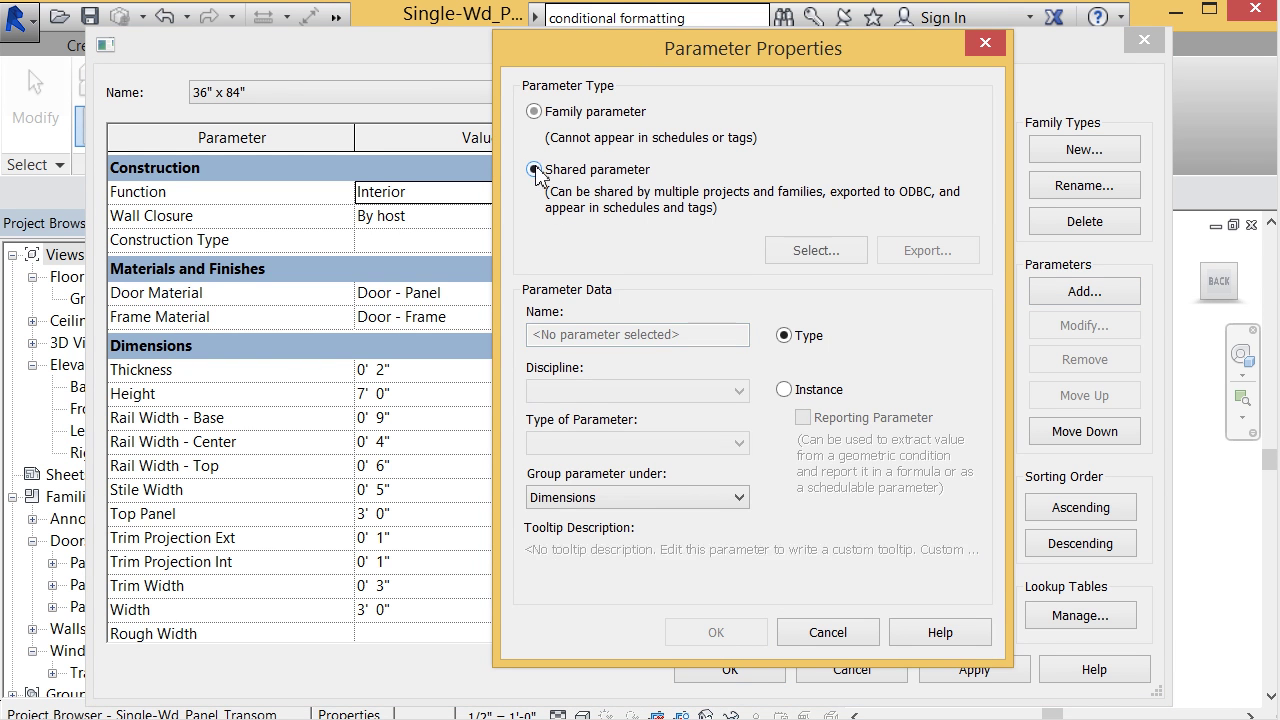
pyautogui.click(810, 391)
pyautogui.click(830, 258)
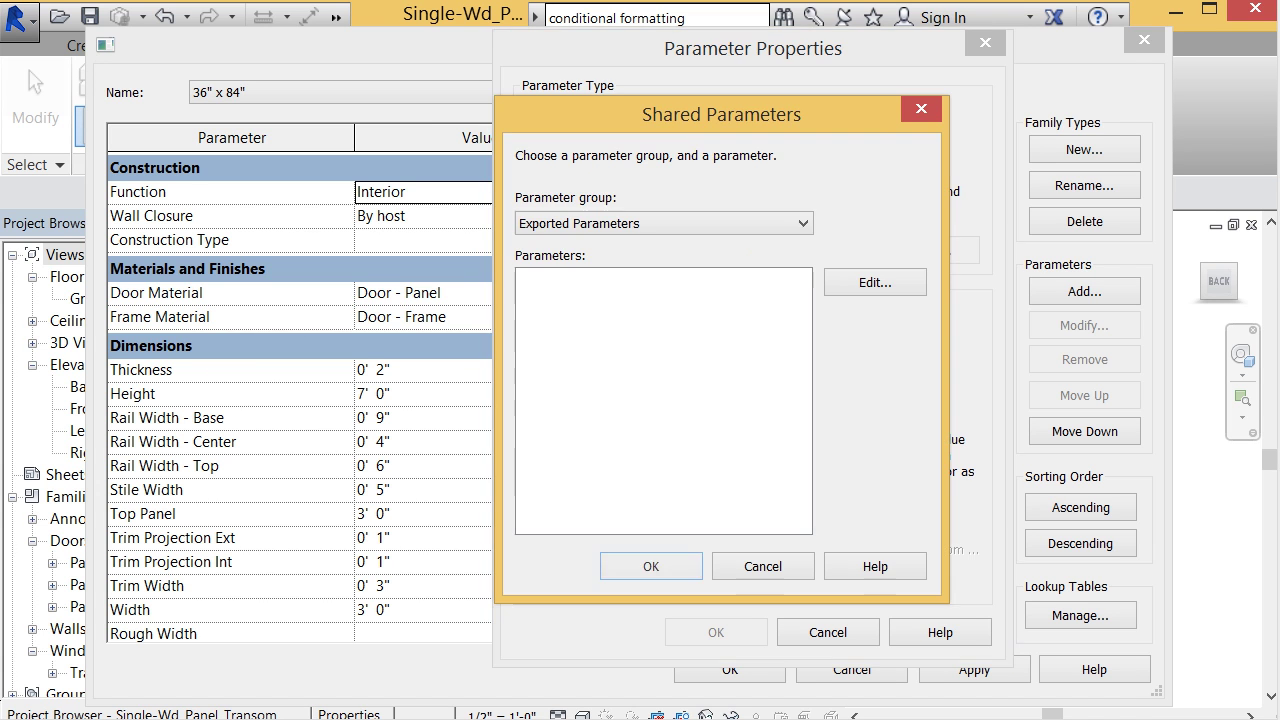
pyautogui.click(671, 223)
pyautogui.click(672, 262)
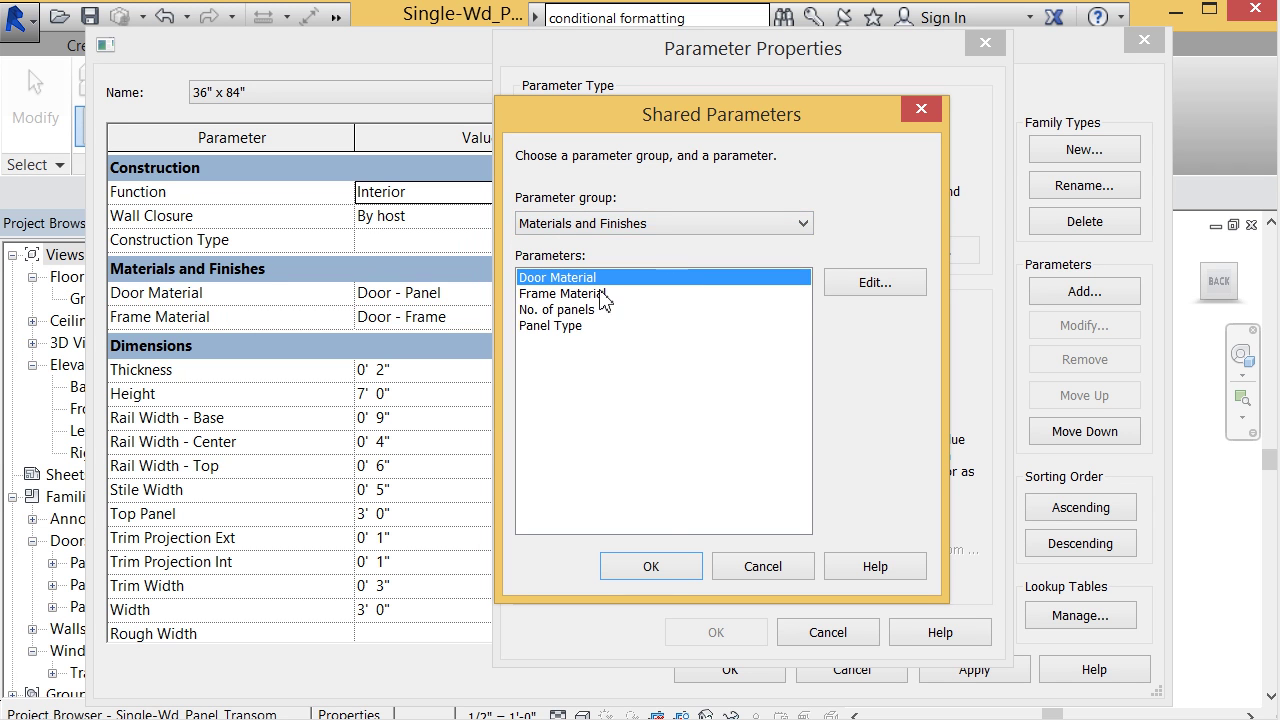
pyautogui.click(586, 330)
pyautogui.click(651, 566)
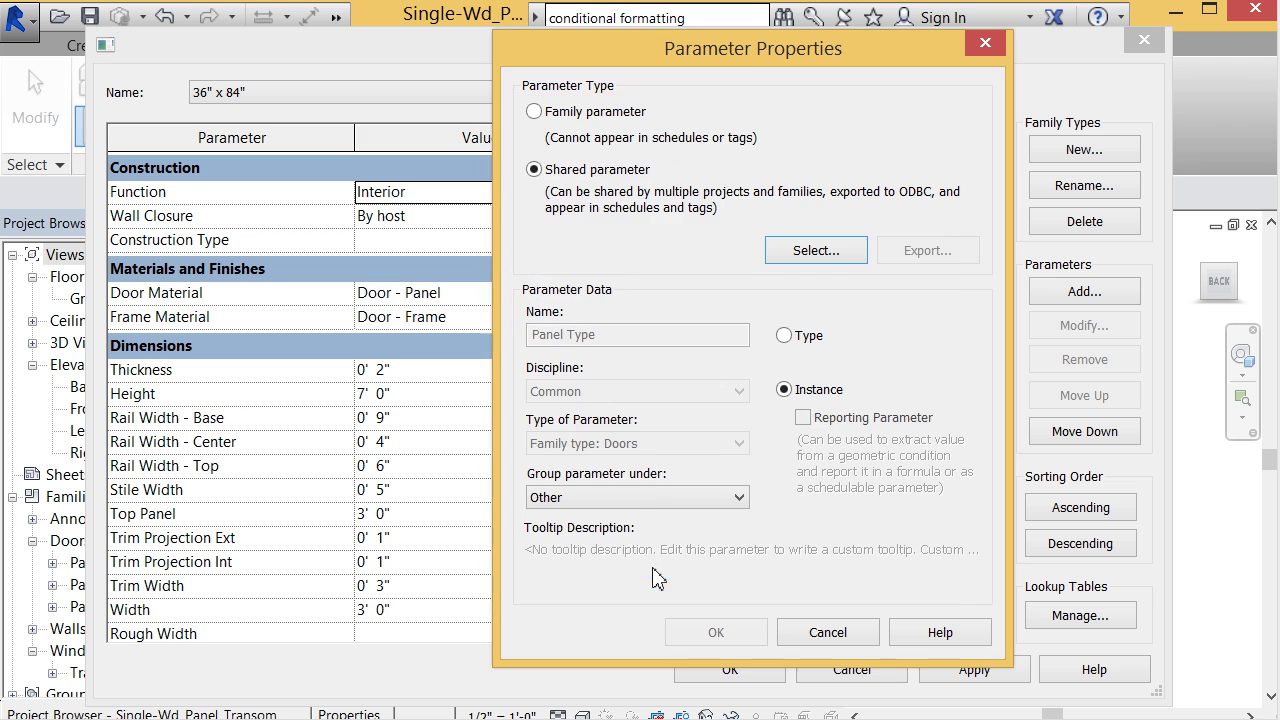
pyautogui.click(657, 500)
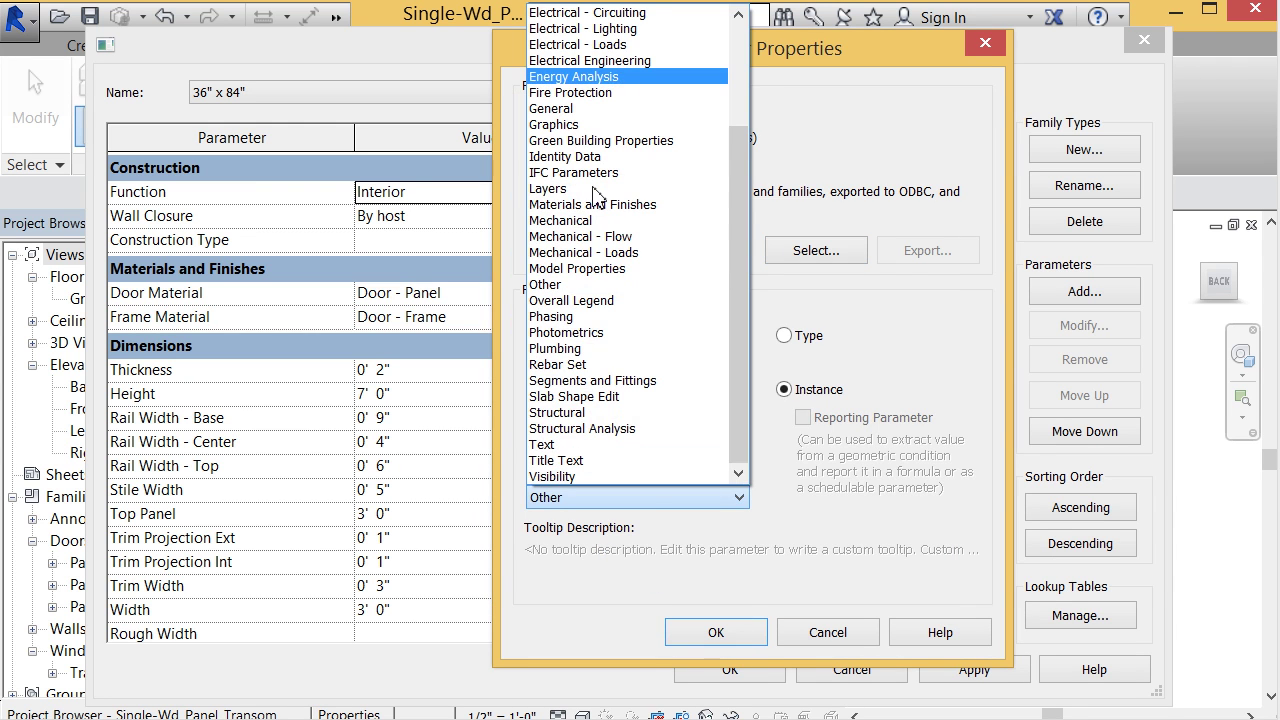
pyautogui.click(600, 203)
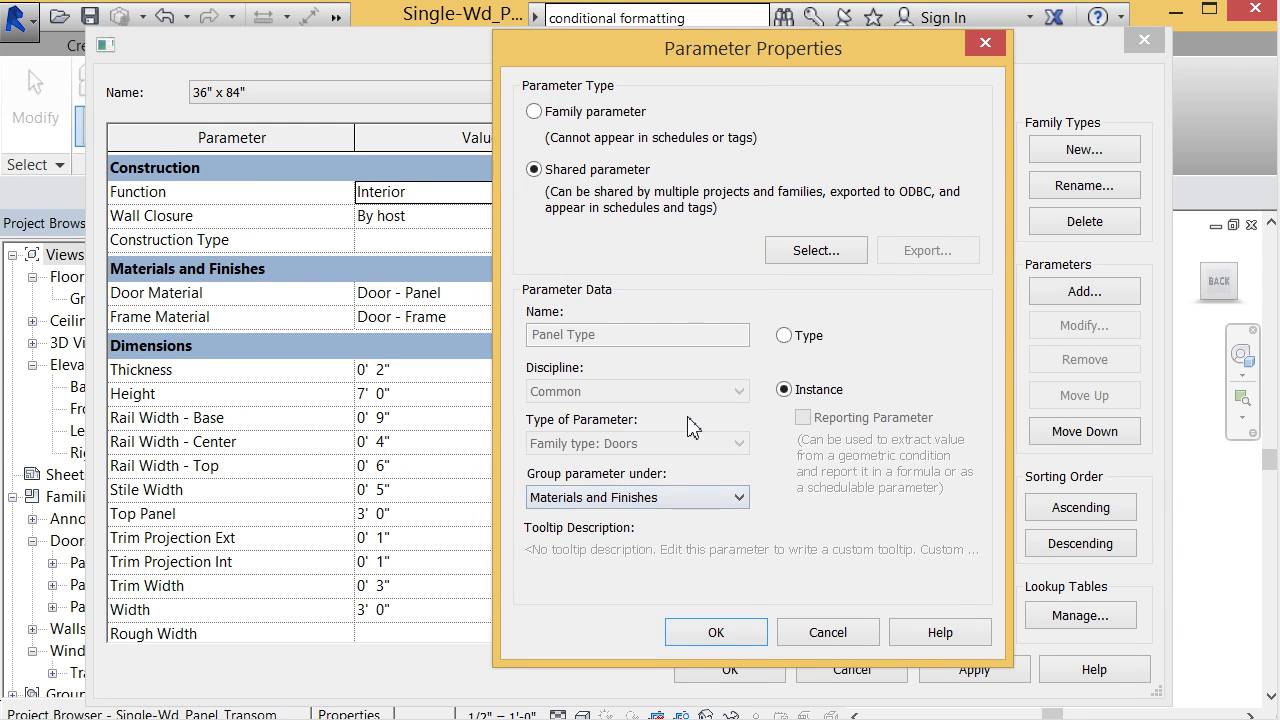
pyautogui.click(714, 645)
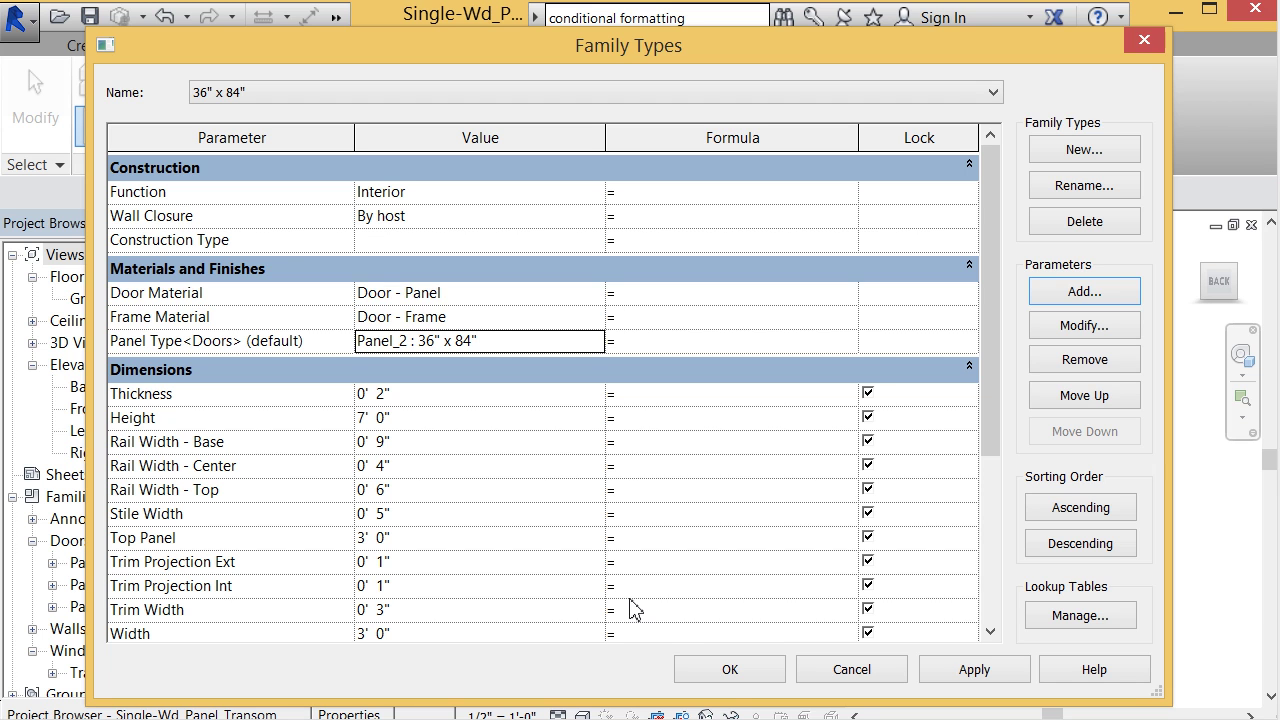
pyautogui.click(731, 670)
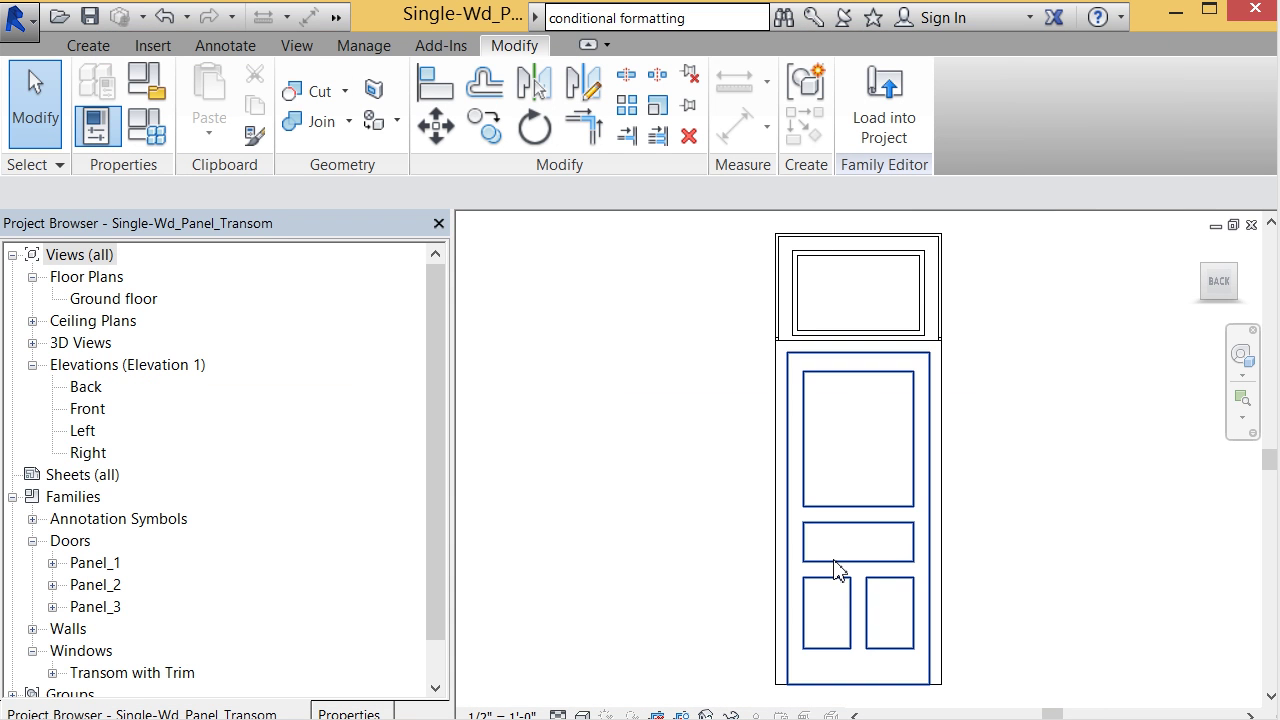
# Label the nested door panel in the transom door's elevation with the Panel Type<Doors> parameter.
pyautogui.click(834, 561)
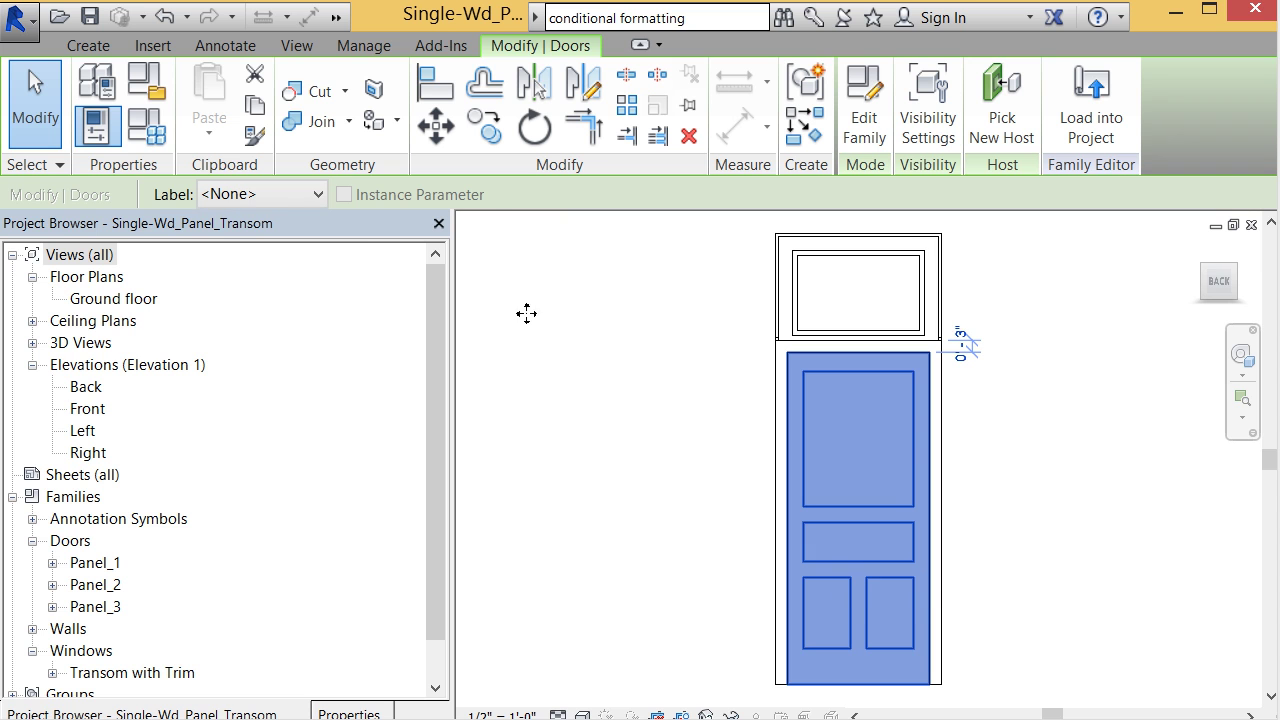
pyautogui.click(318, 194)
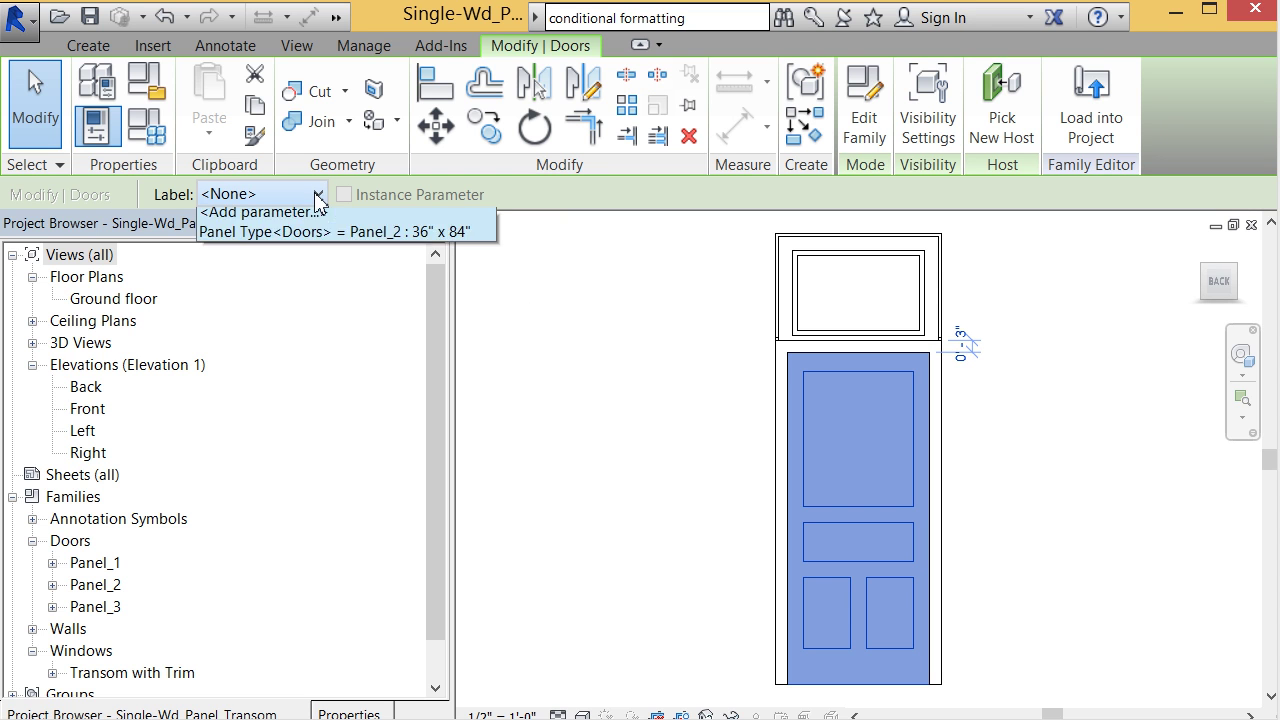
pyautogui.click(336, 259)
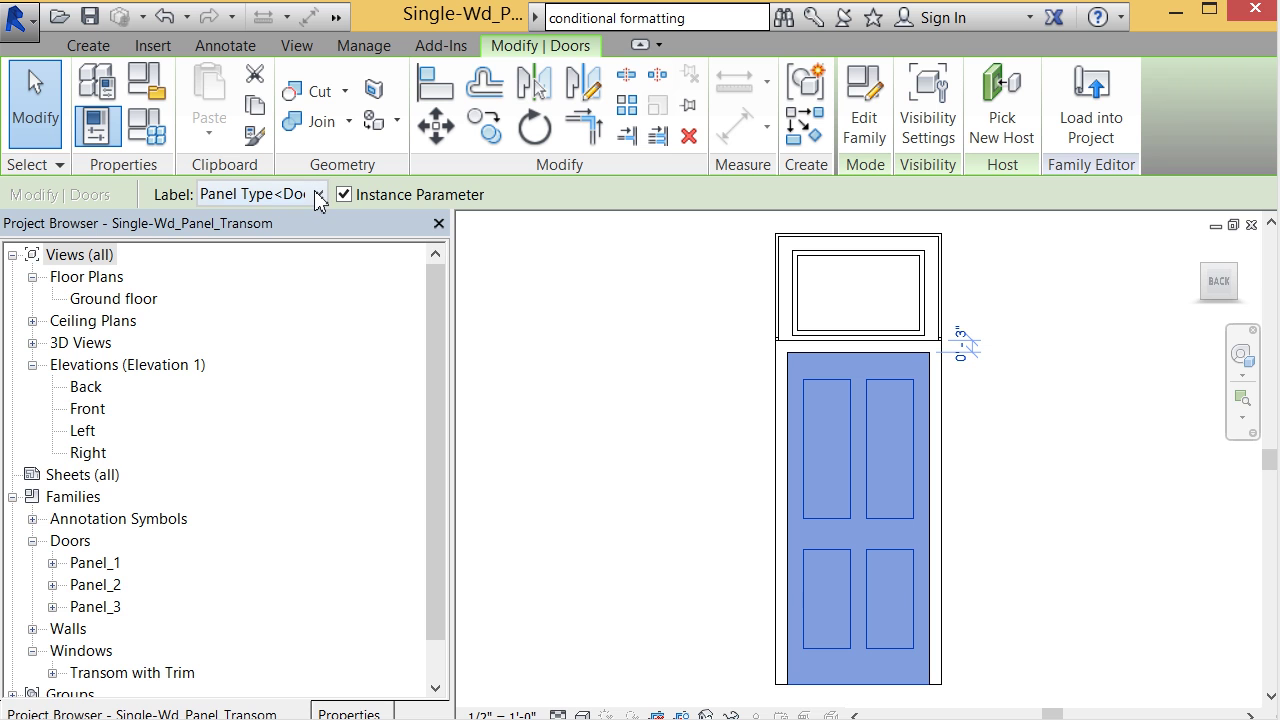
pyautogui.click(593, 308)
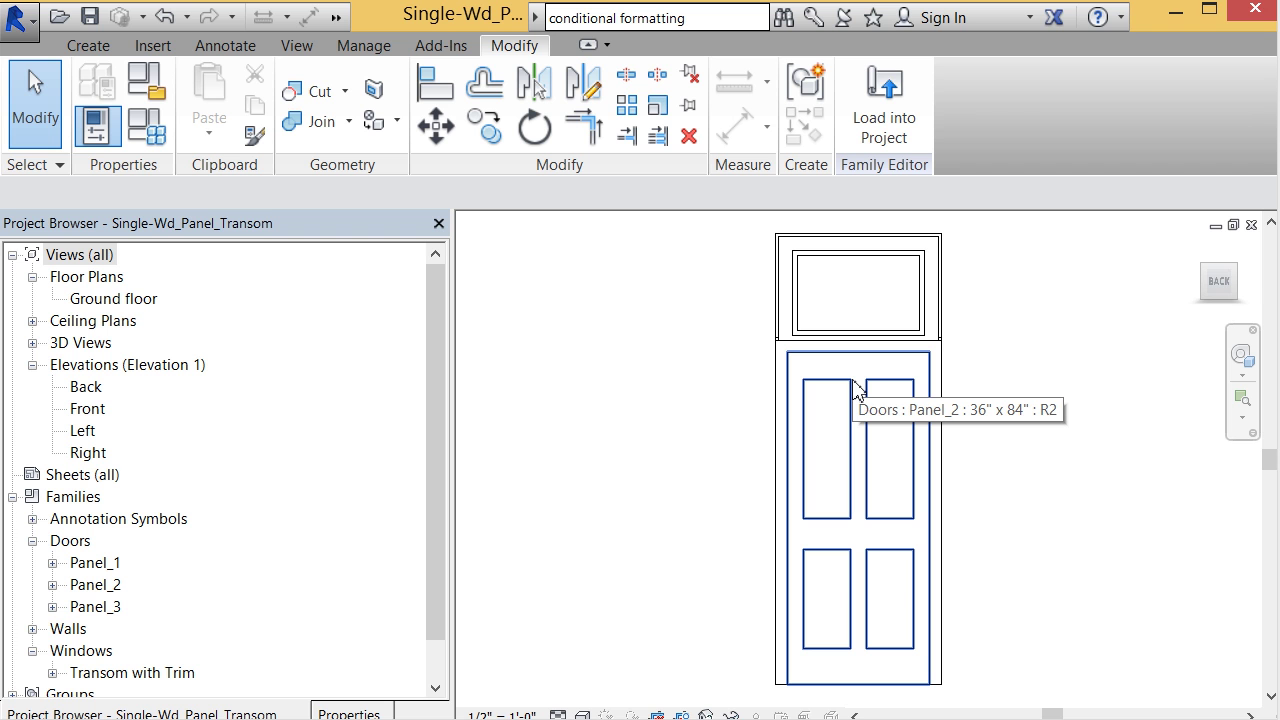
# Load the transom door family into NF_floorplan.rvt, overwriting the existing version and its parameter values.
pyautogui.click(883, 107)
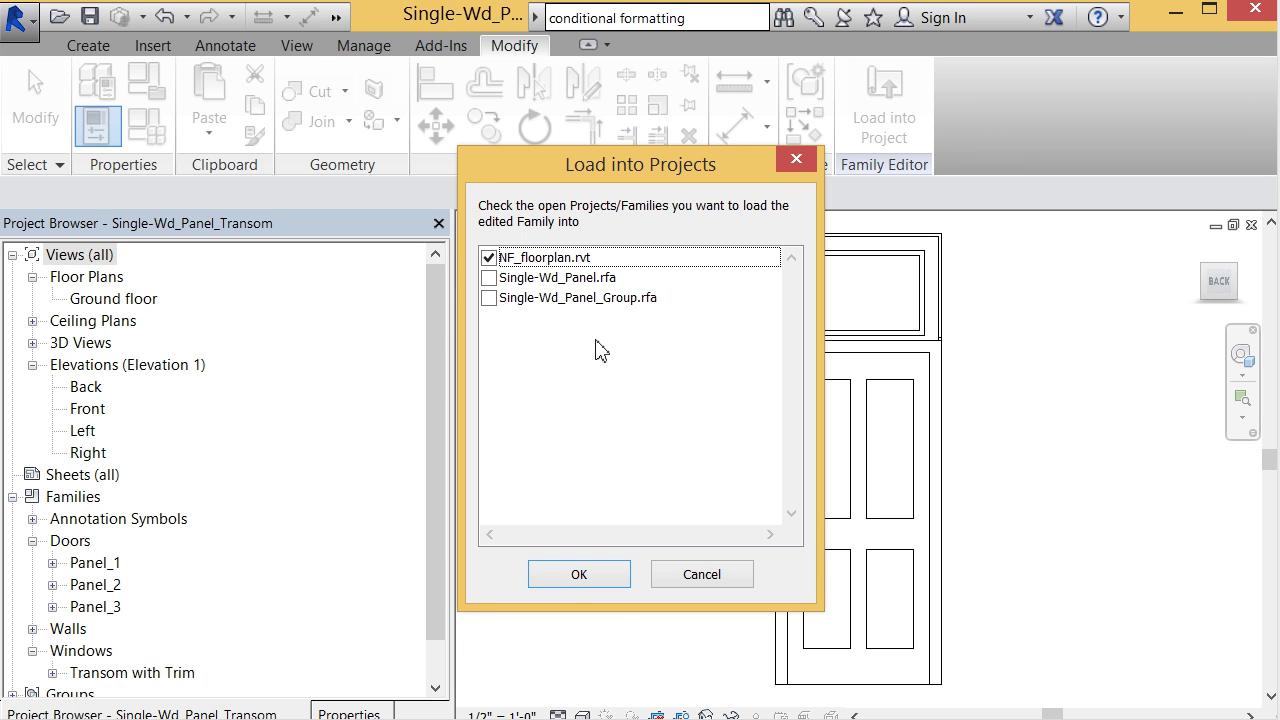
pyautogui.click(619, 585)
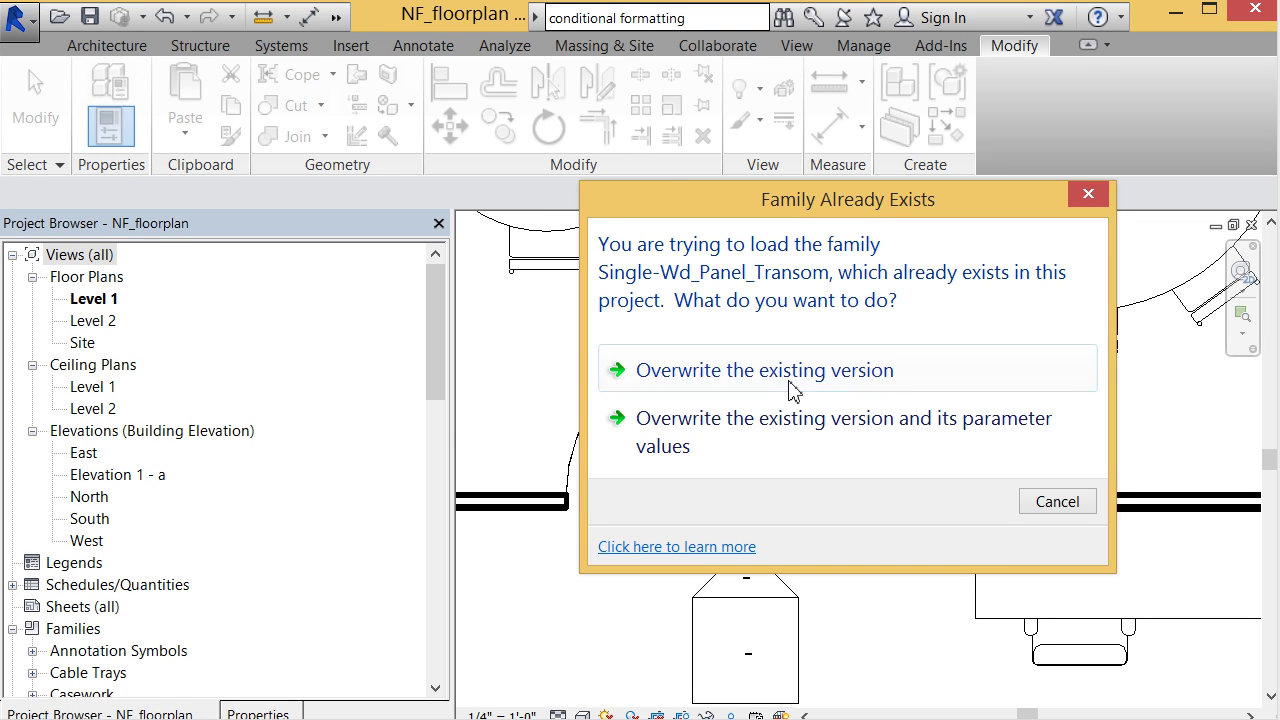
pyautogui.click(815, 433)
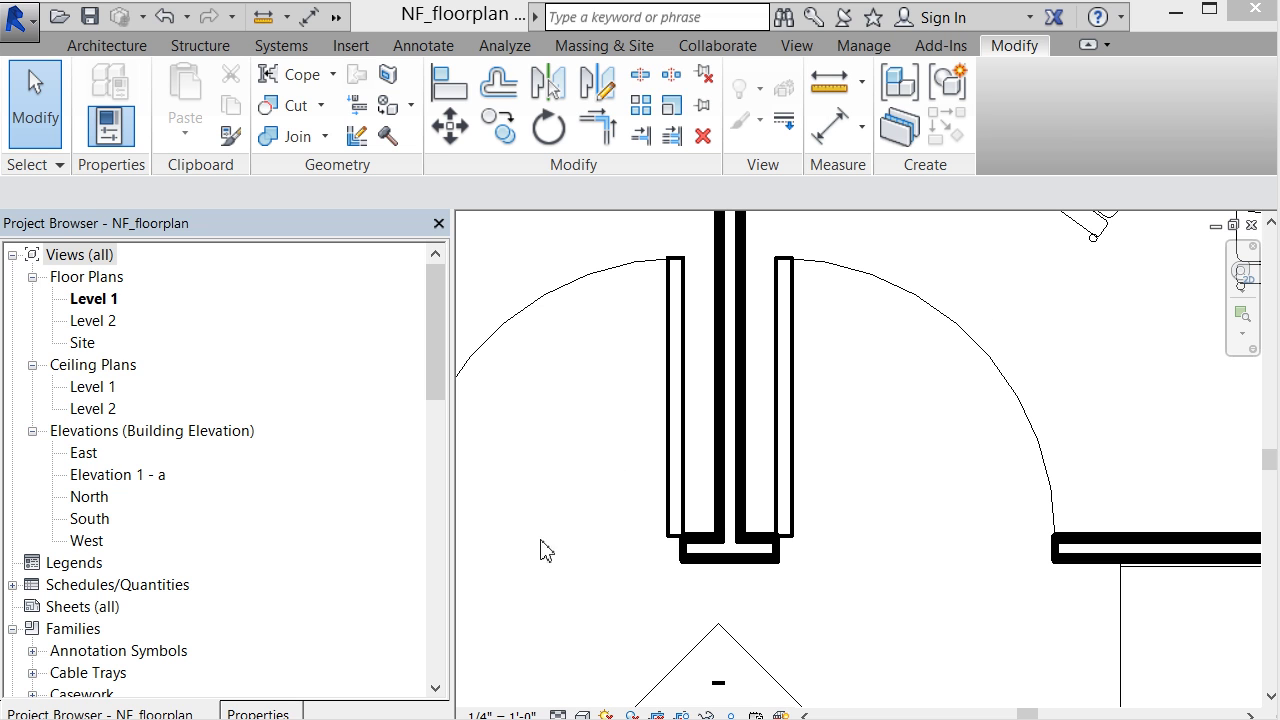
# Open the Door Schedule and widen its Family and Type column.
pyautogui.click(13, 585)
pyautogui.doubleClick(146, 604)
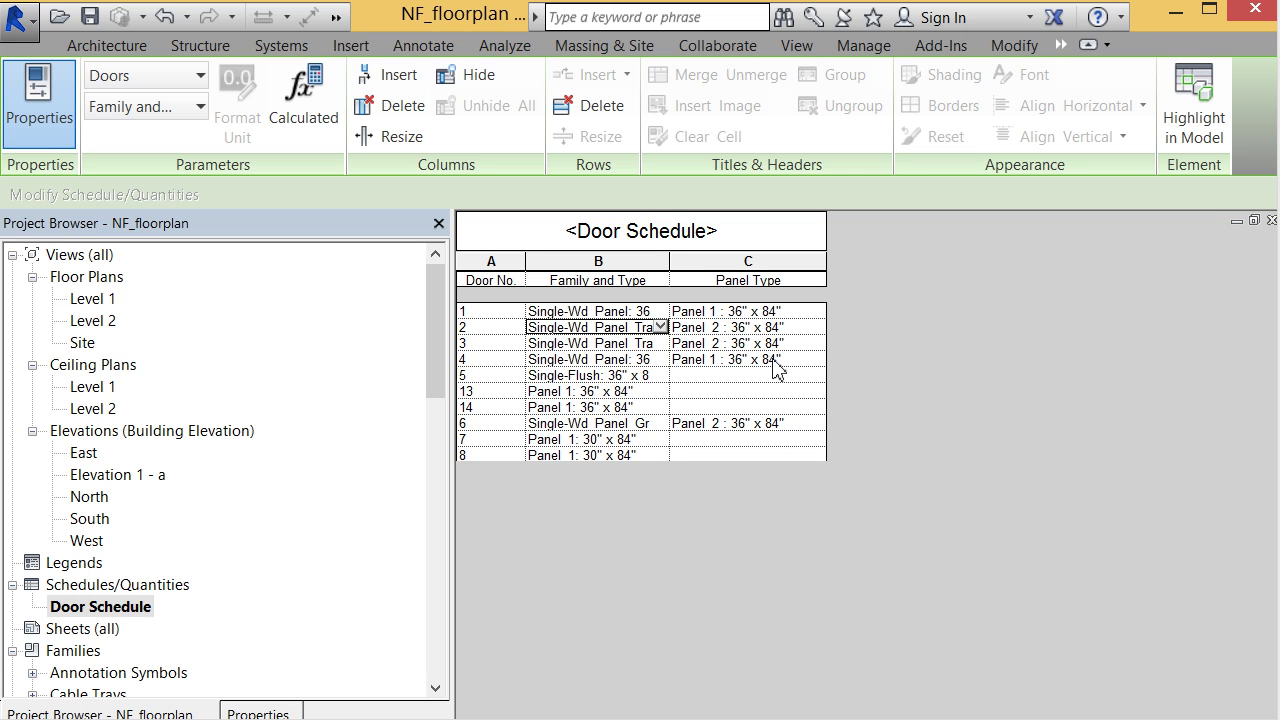
pyautogui.moveTo(670, 272); pyautogui.dragTo(730, 278)
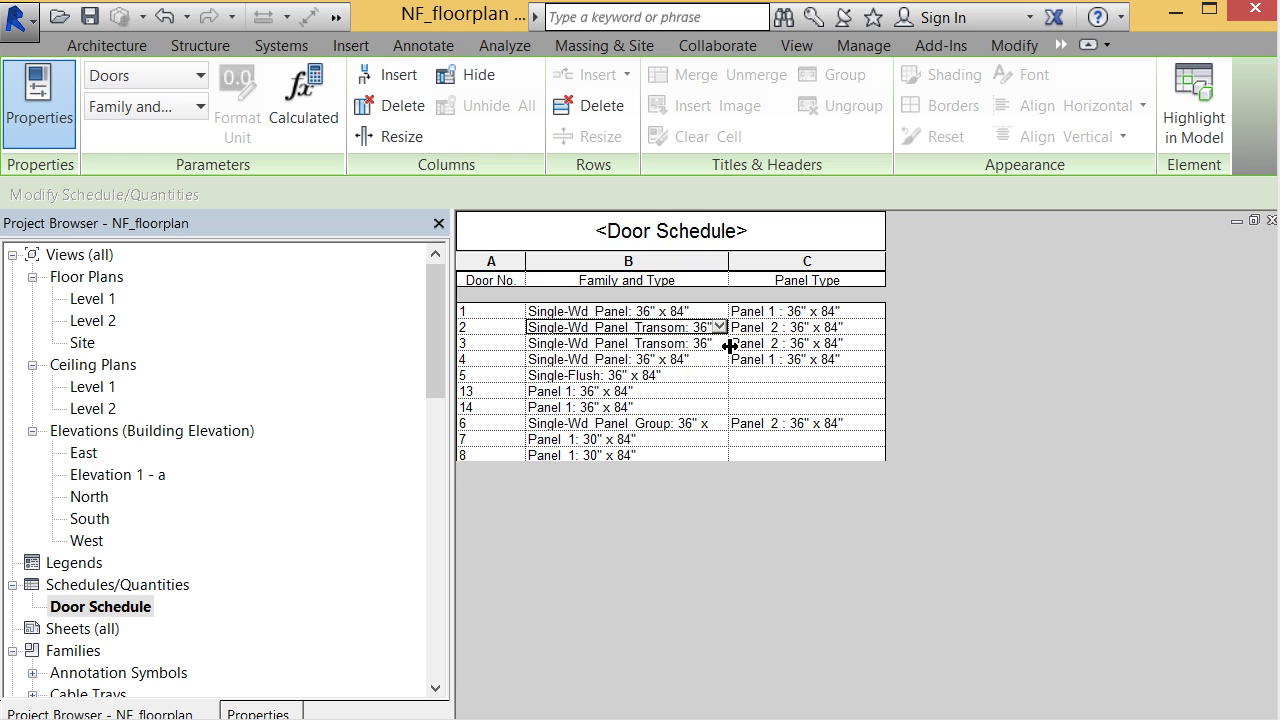